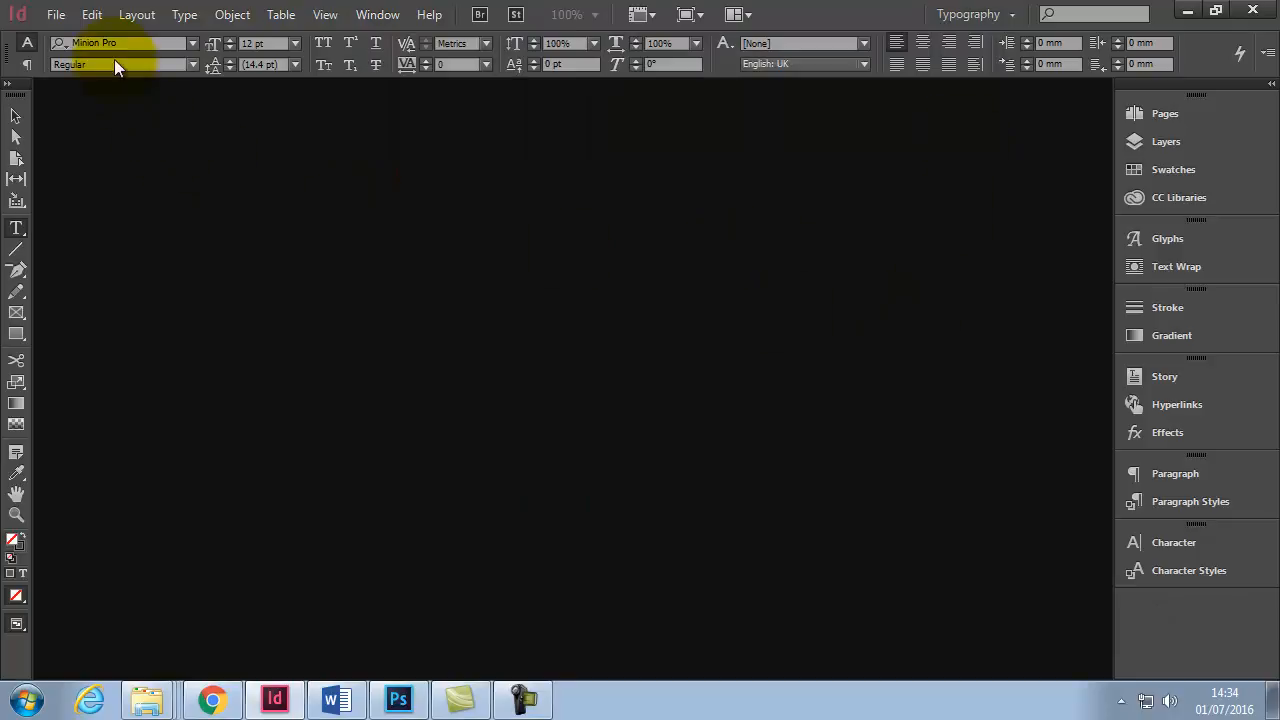
- Open the document zine ACA 4.indd from the Zine folder
click(57, 15)
click(89, 60)
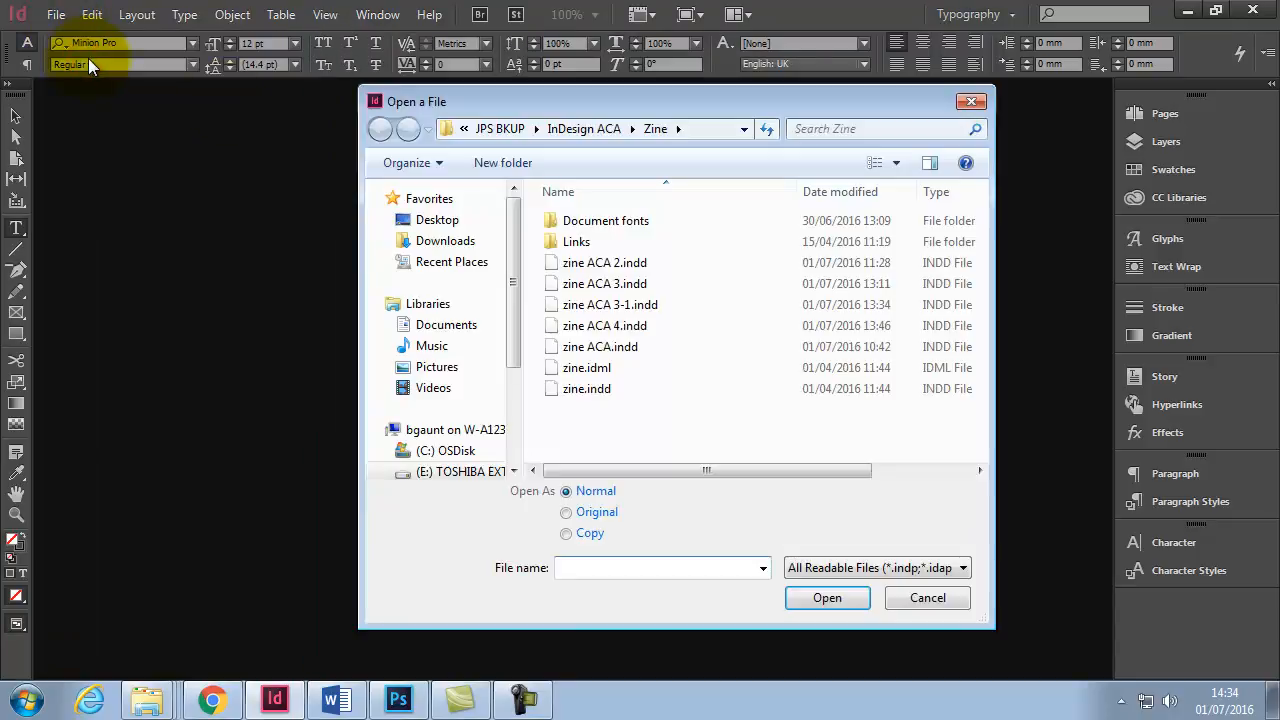
click(615, 326)
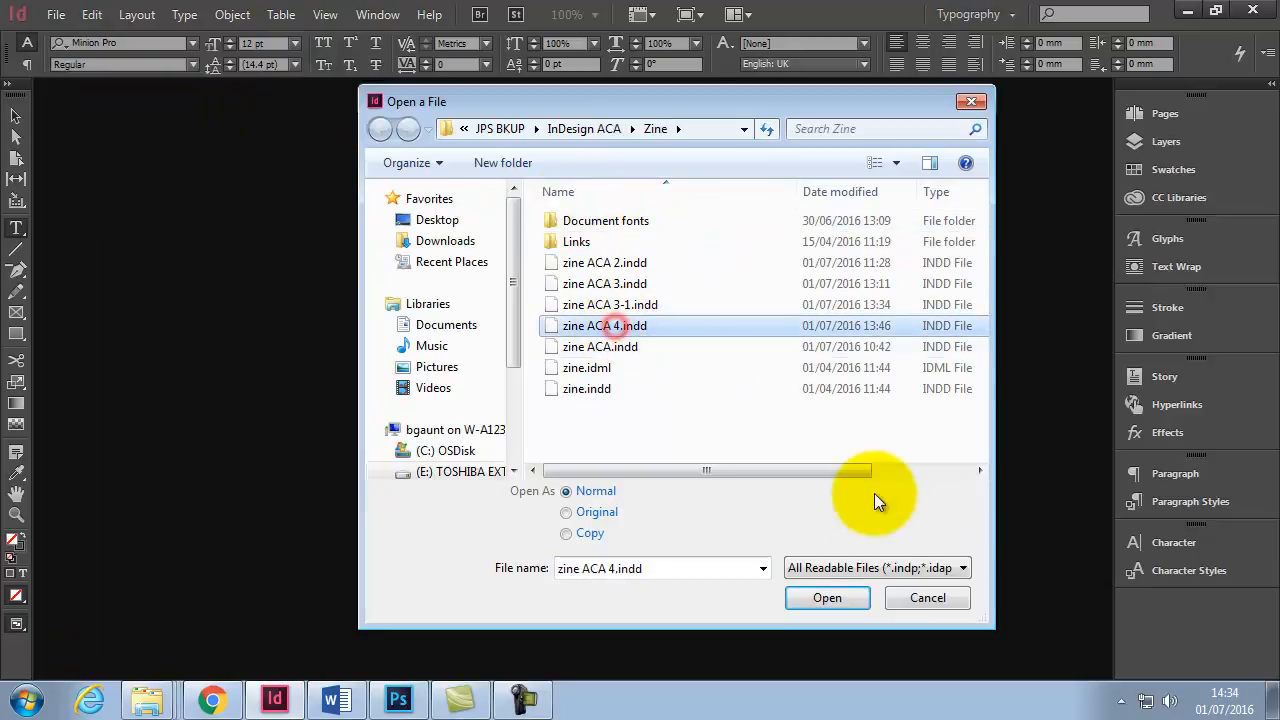
click(828, 597)
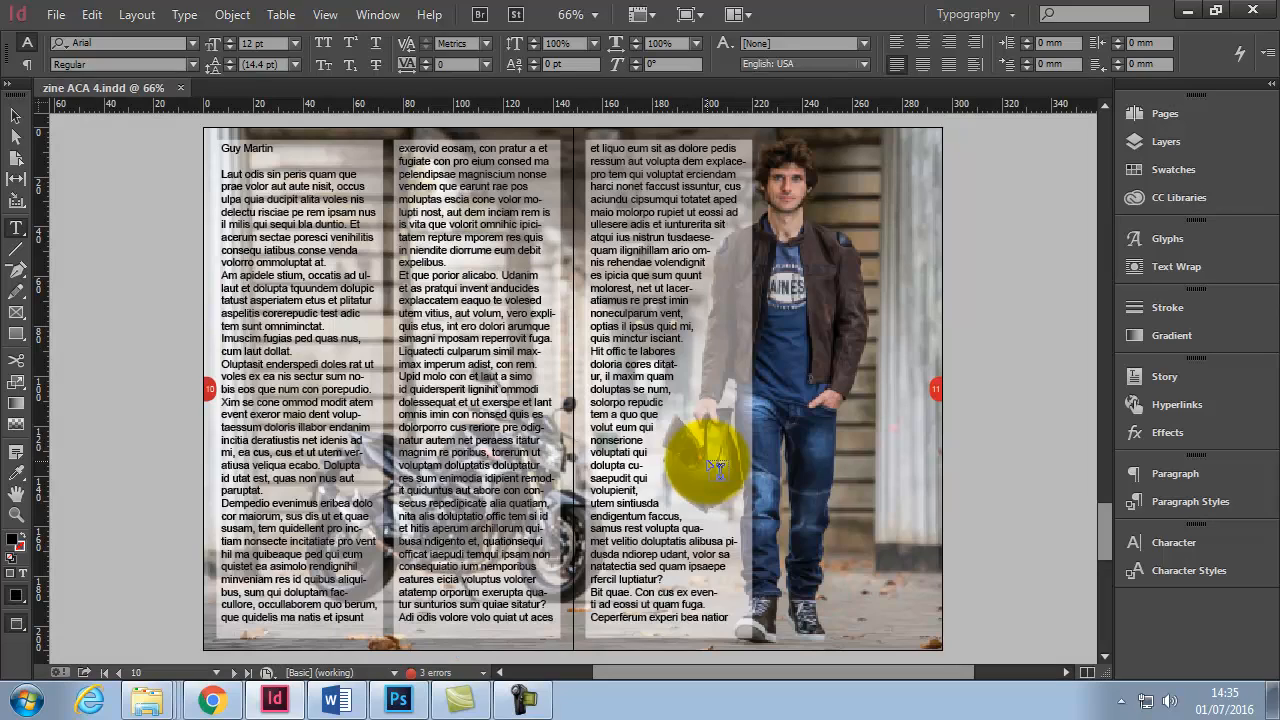
- Look over the spread on pages 2–3 with its empty text frame and the Yamaha article on the following spread
scroll(715, 465, up, 1)
drag(1101, 524, 1110, 243)
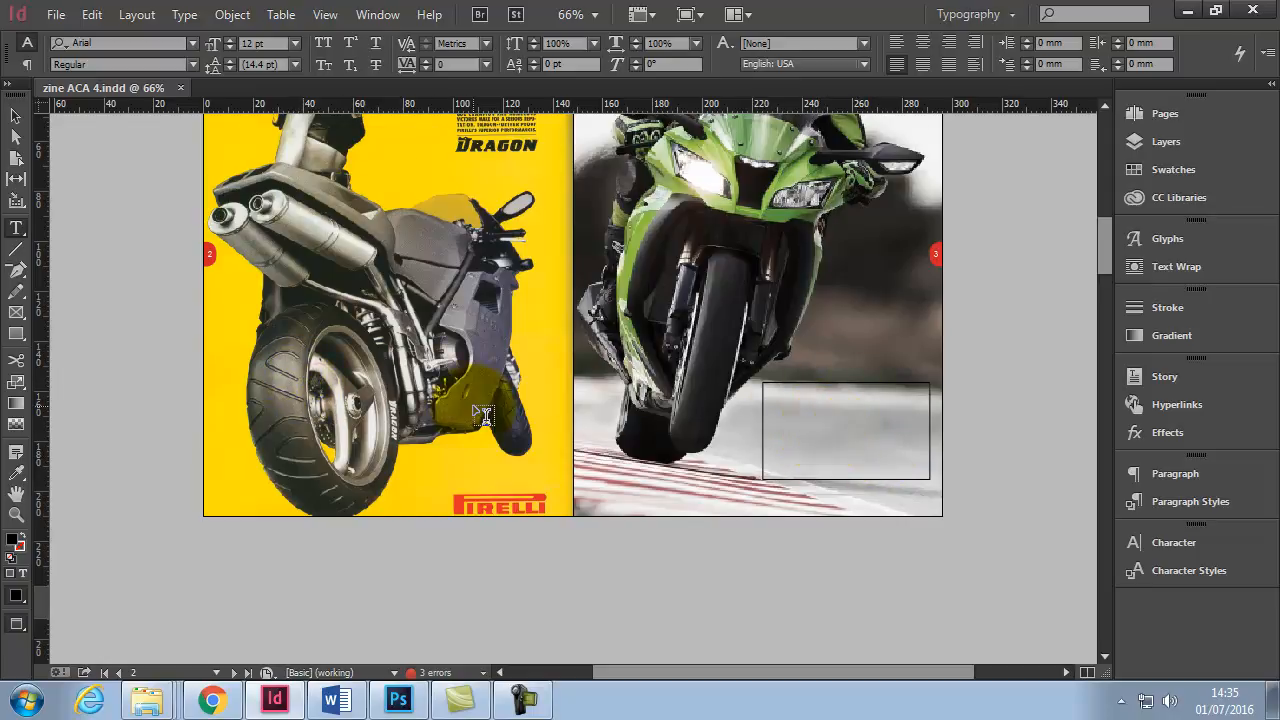
scroll(483, 415, down, 3)
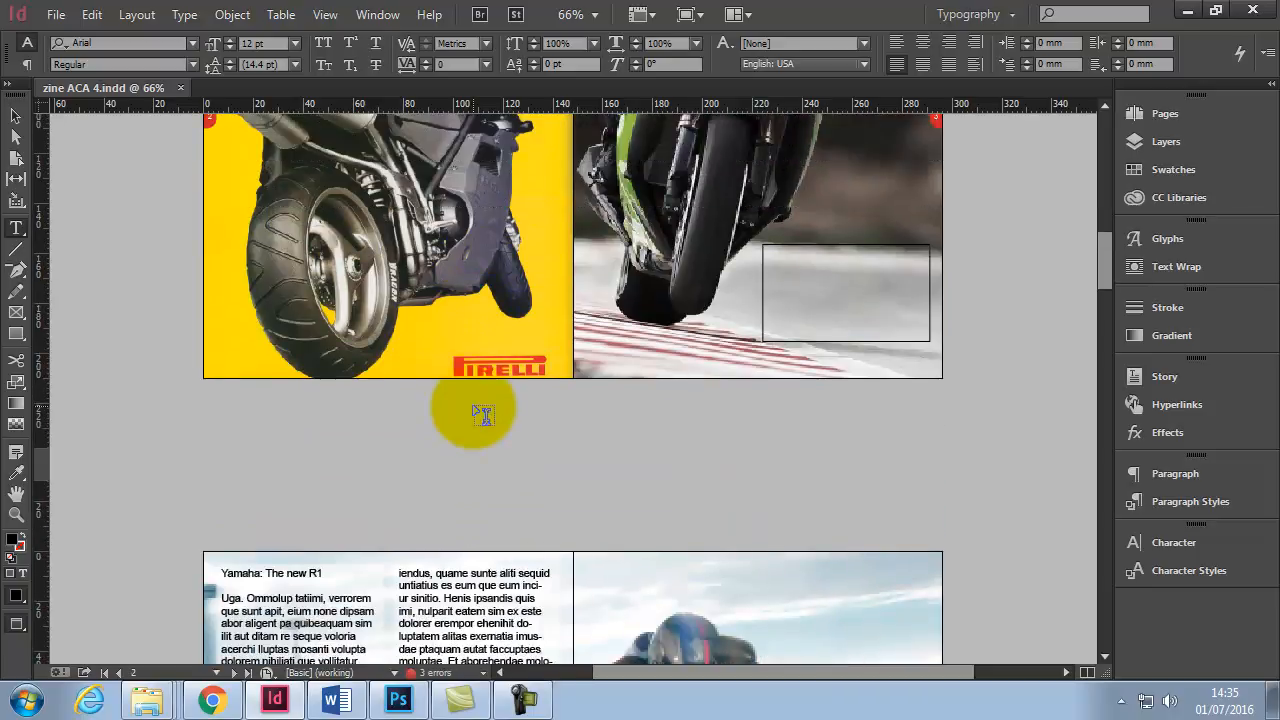
scroll(483, 415, up, 1)
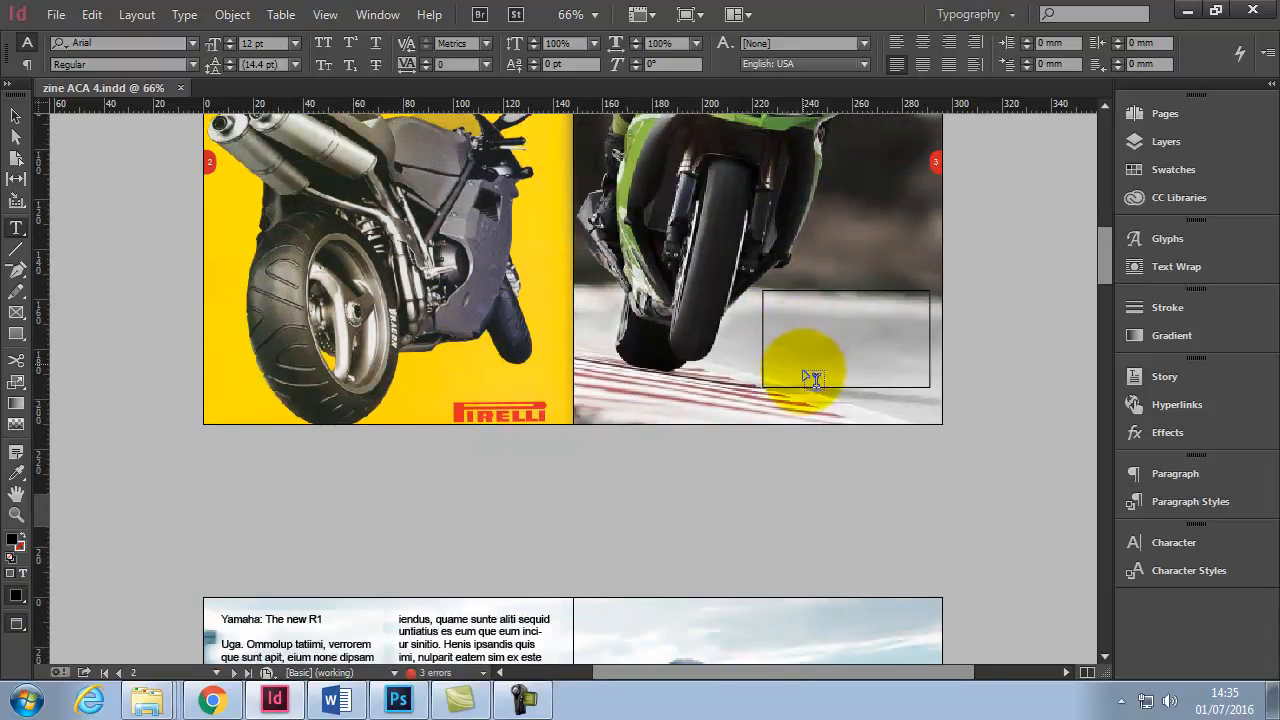
scroll(812, 378, down, 4)
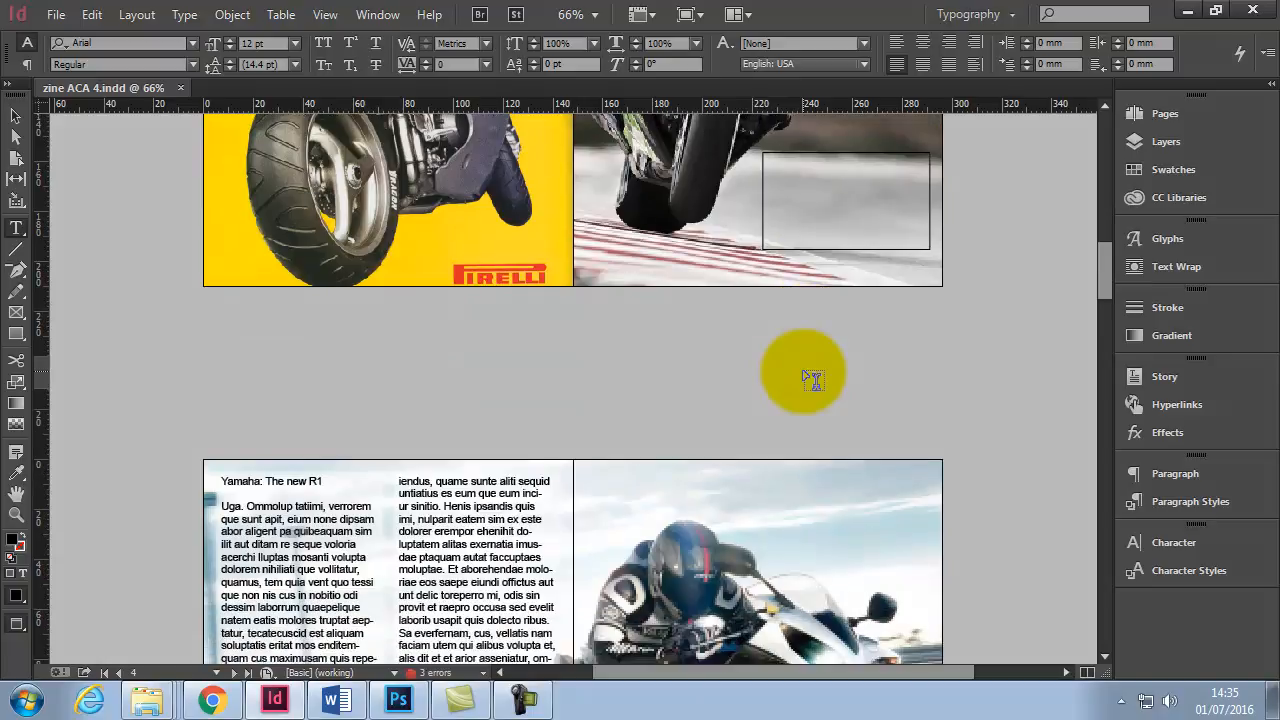
scroll(812, 378, down, 1)
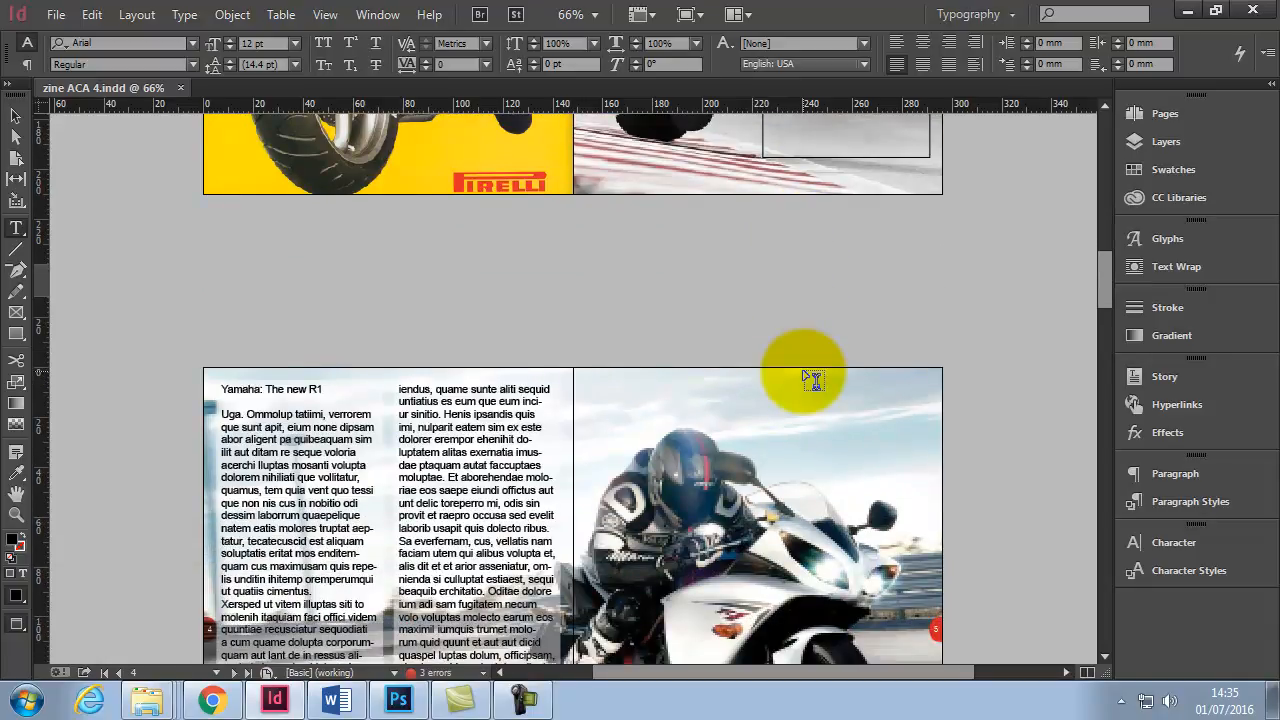
scroll(813, 378, down, 1)
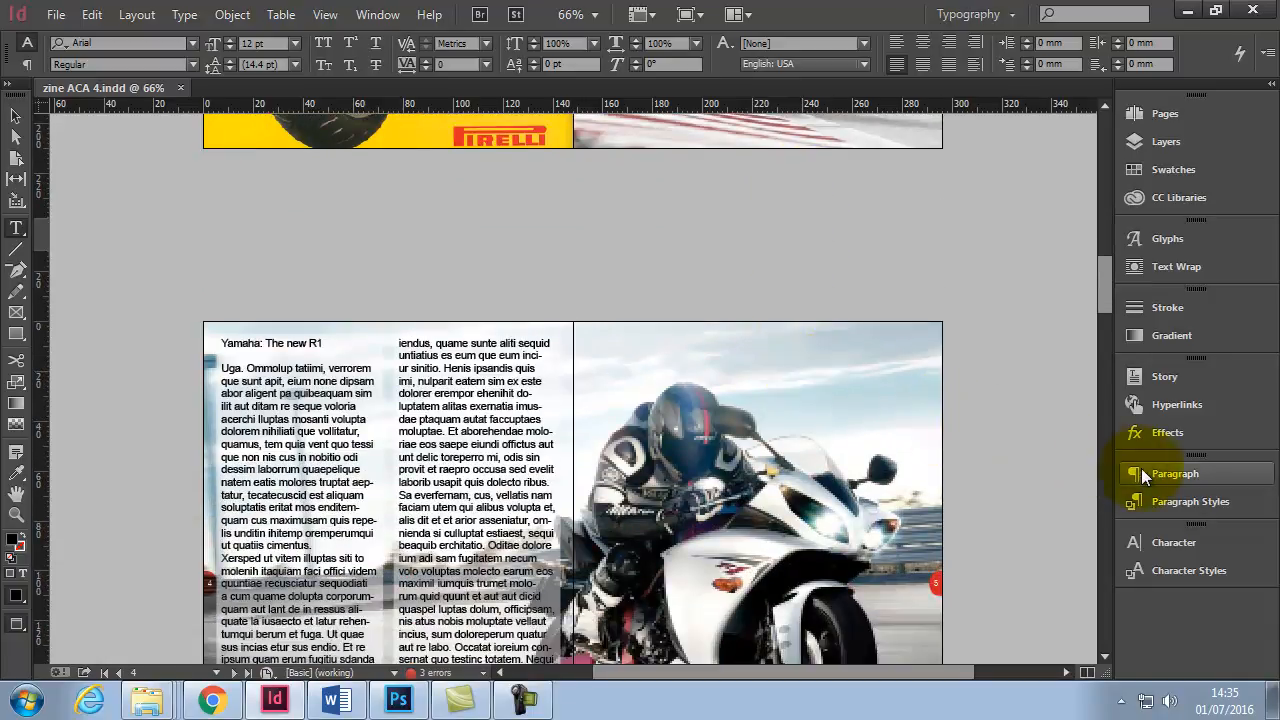
- Create a new paragraph style based on Main and name it TOC
click(1168, 474)
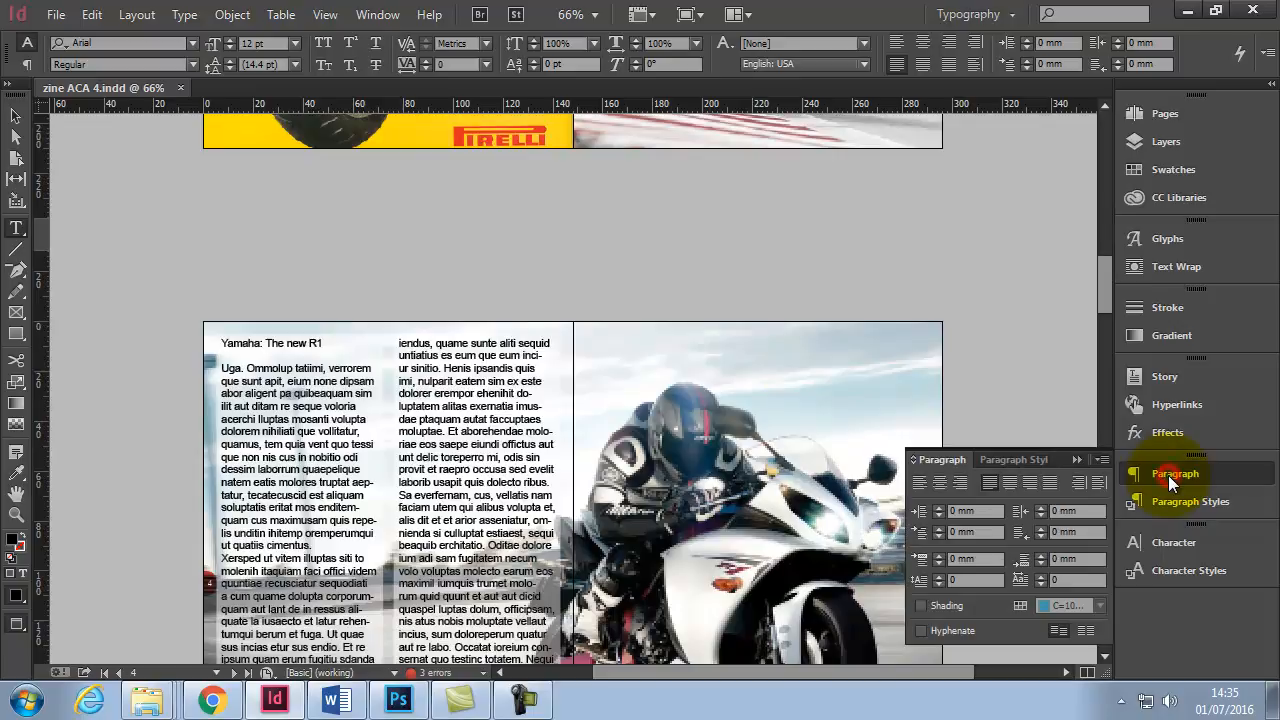
click(1034, 460)
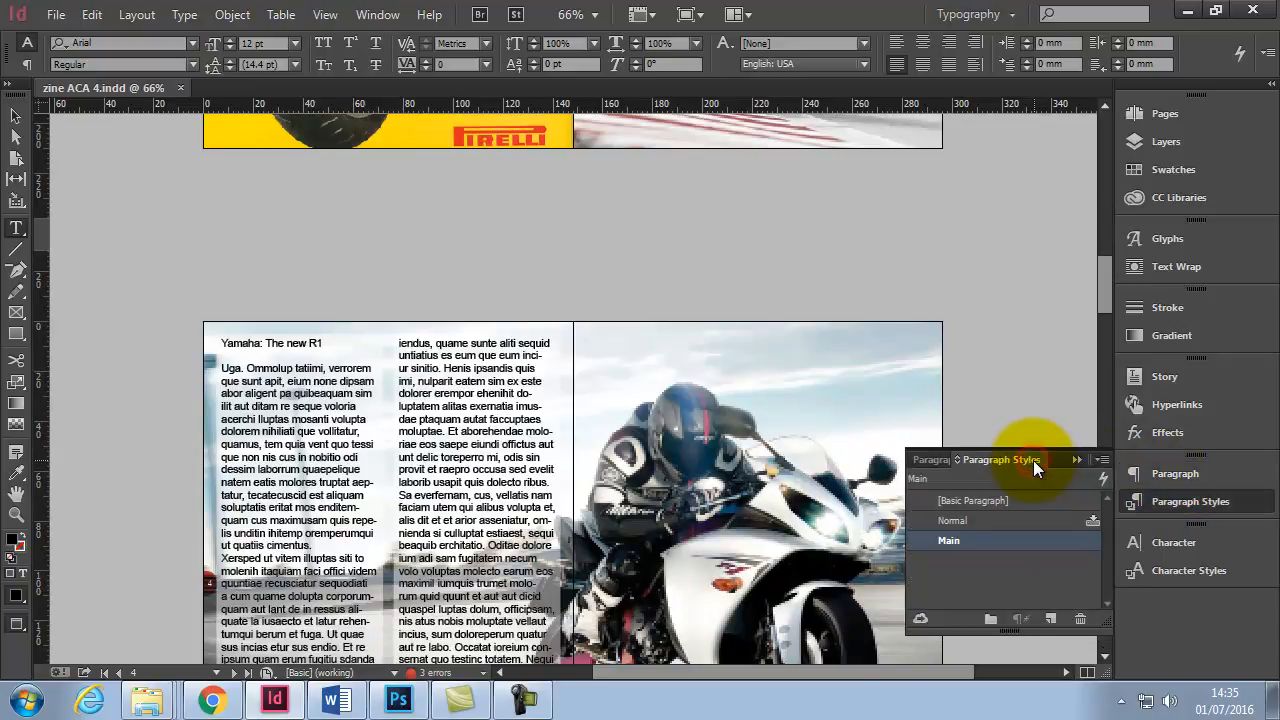
click(1050, 620)
click(996, 563)
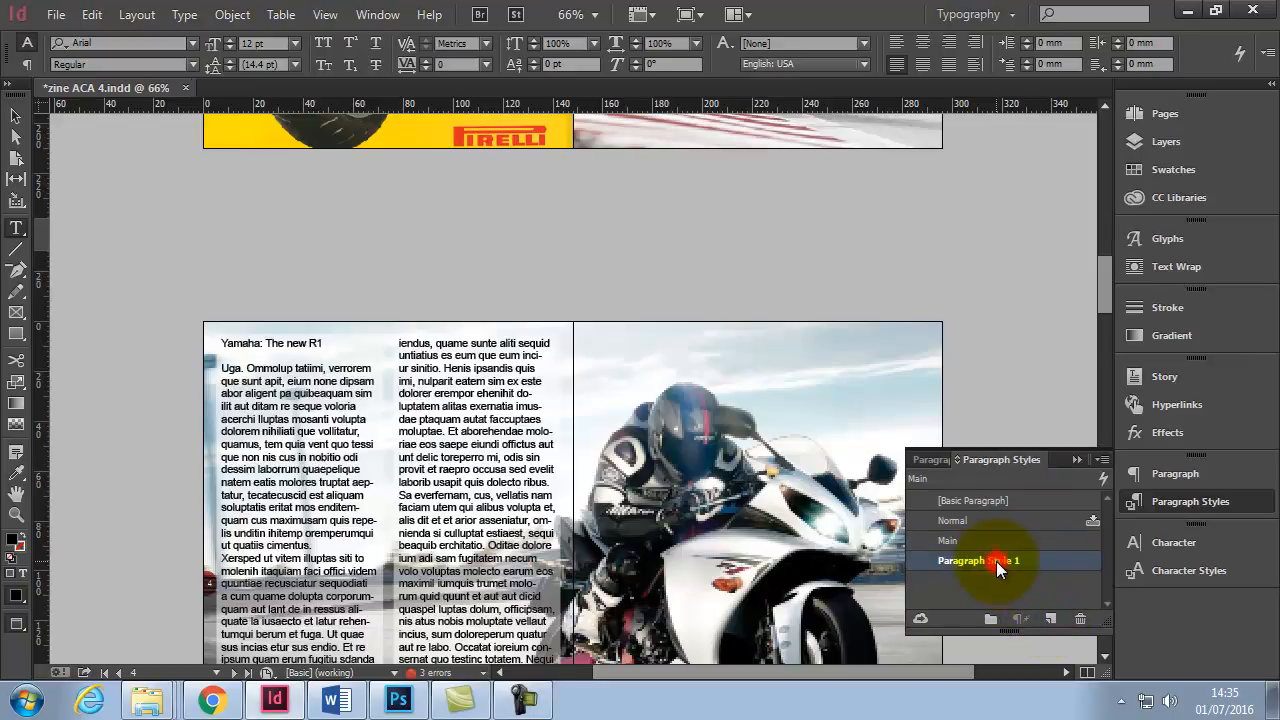
double_click(996, 563)
text(TOC)
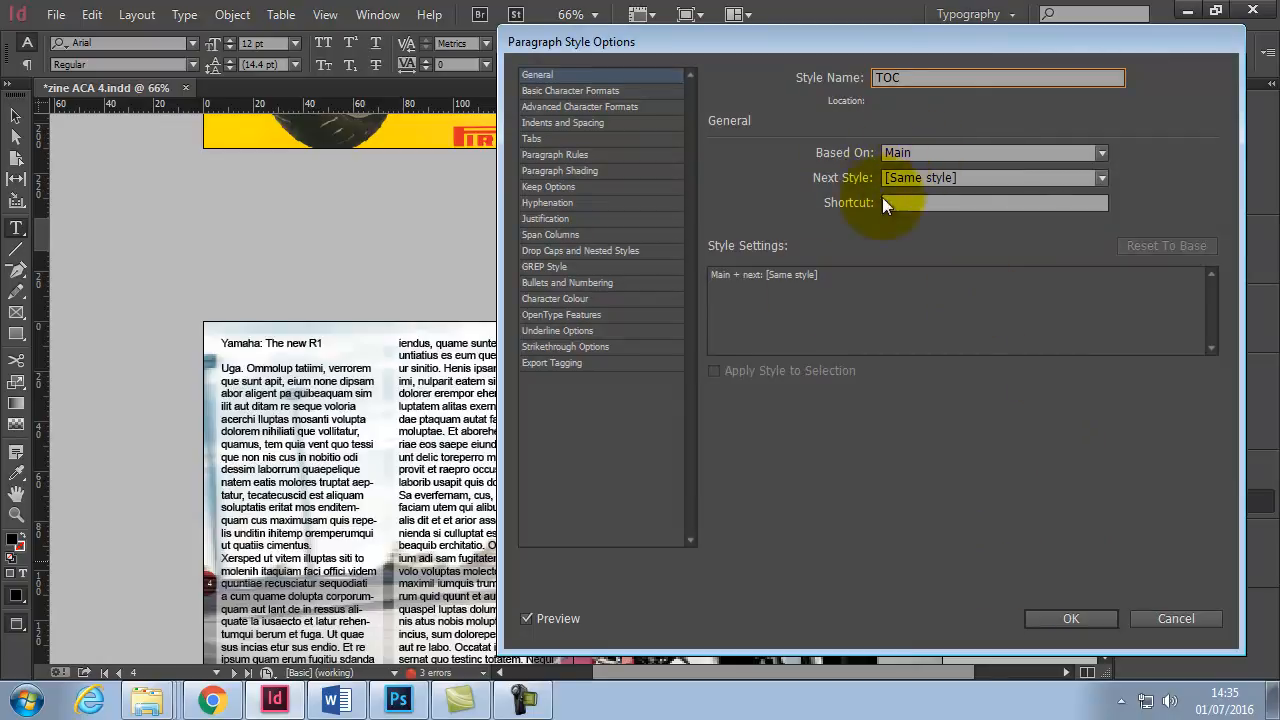
click(1079, 619)
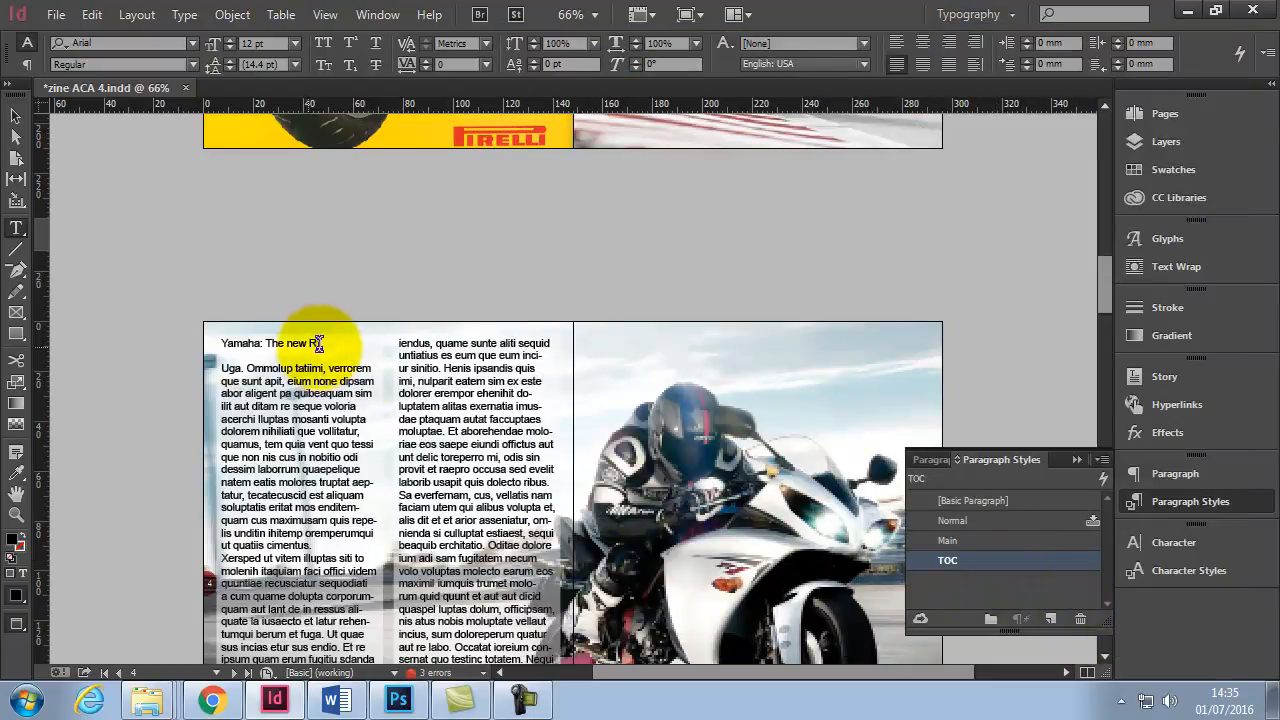
- Apply the TOC paragraph style to the headline "Yamaha: The new R1" on page 4
click(1138, 142)
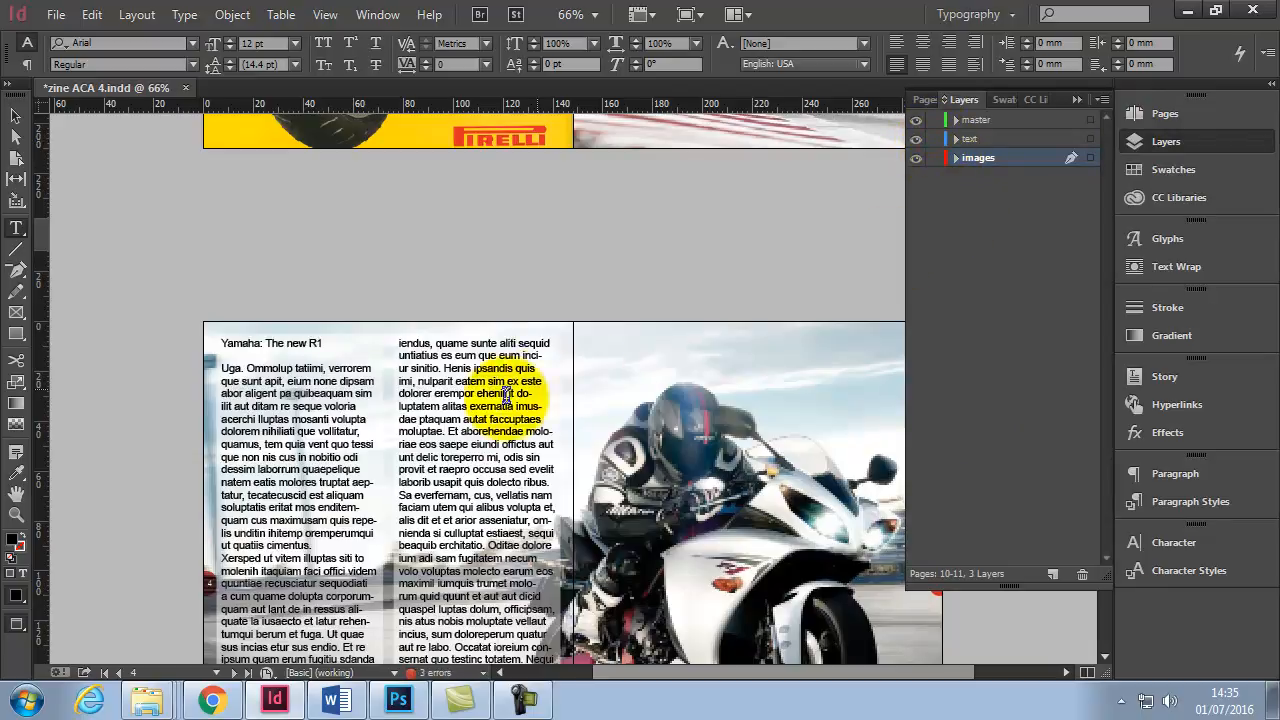
drag(323, 343, 221, 343)
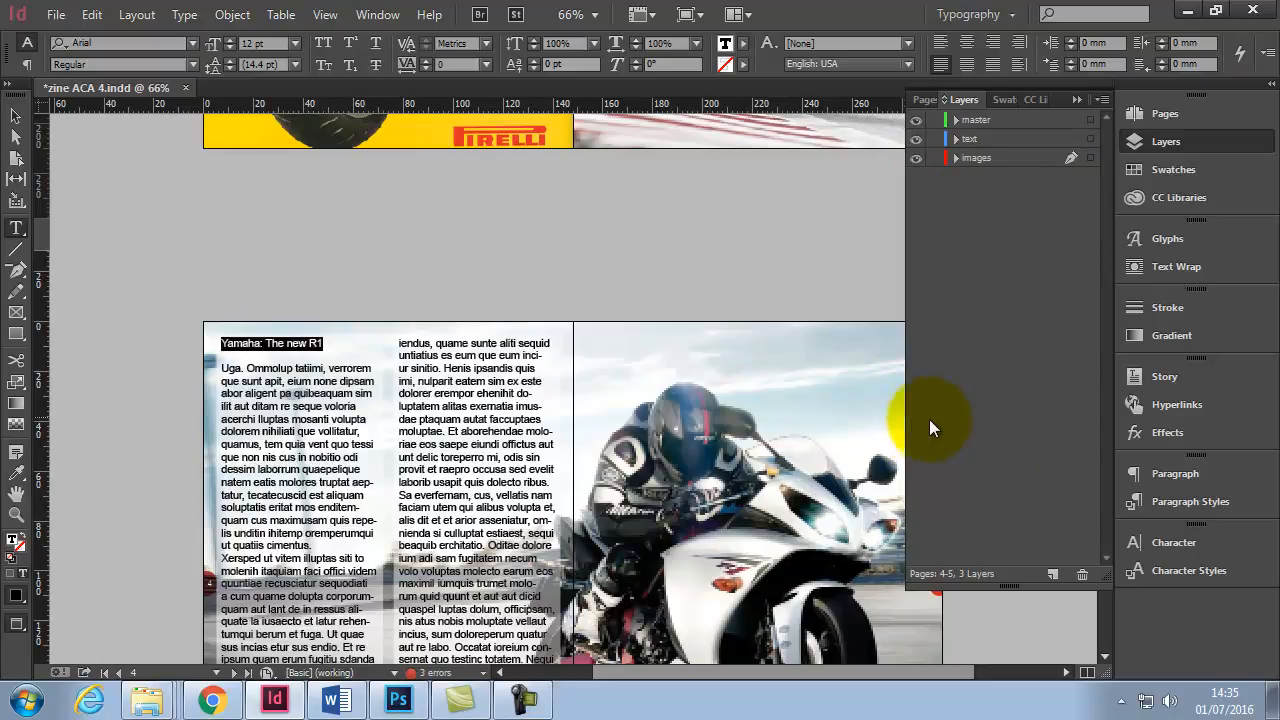
click(1187, 503)
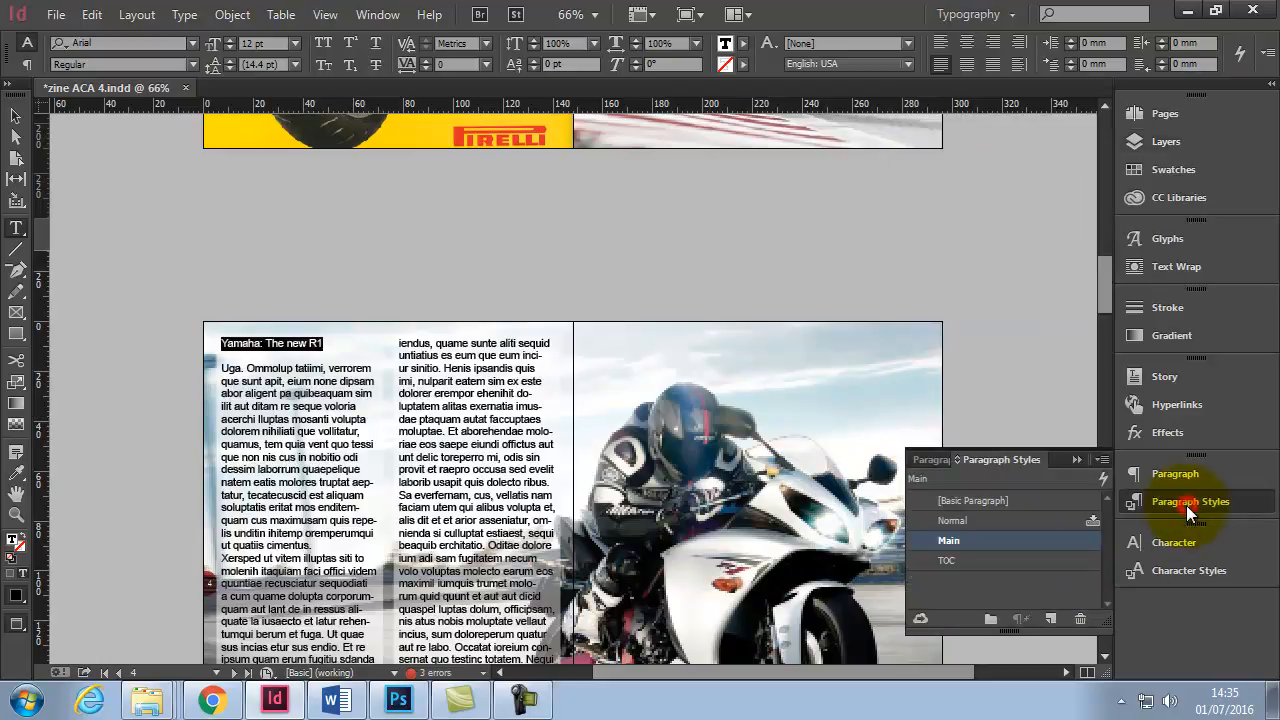
click(948, 560)
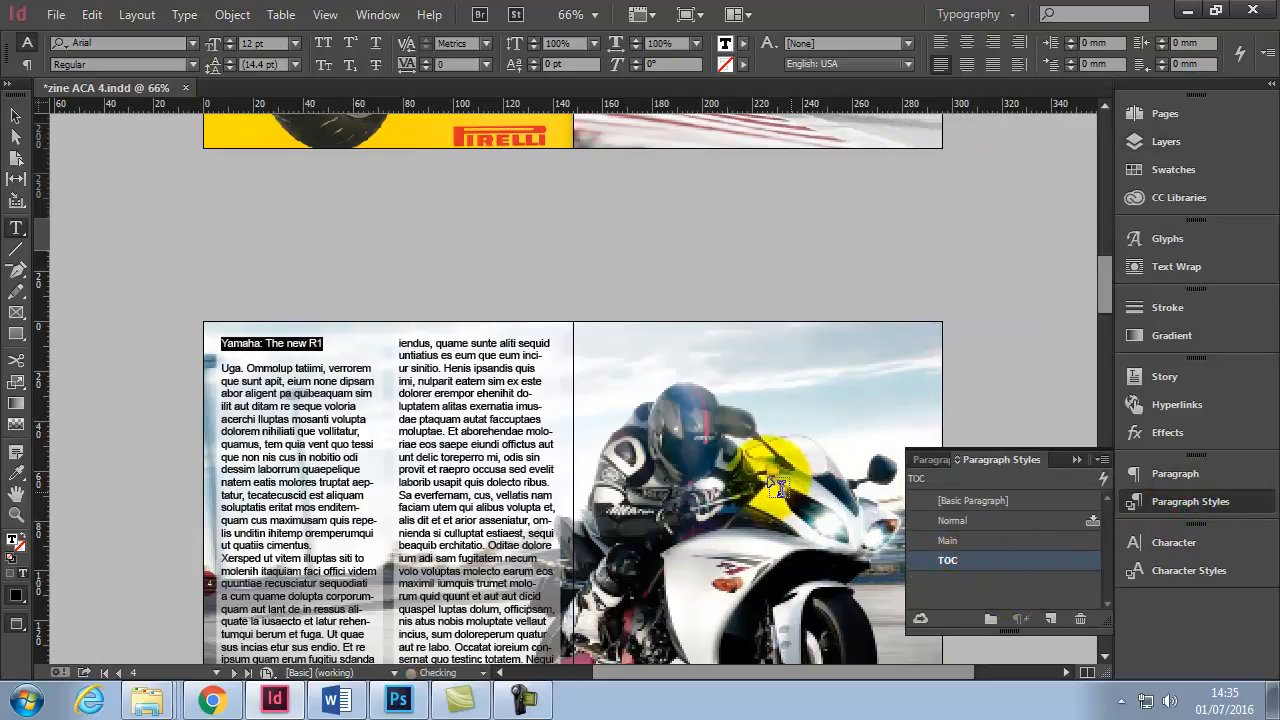
- Apply the TOC paragraph style to the headline "Helmet Hair" on page 6
scroll(742, 455, down, 10)
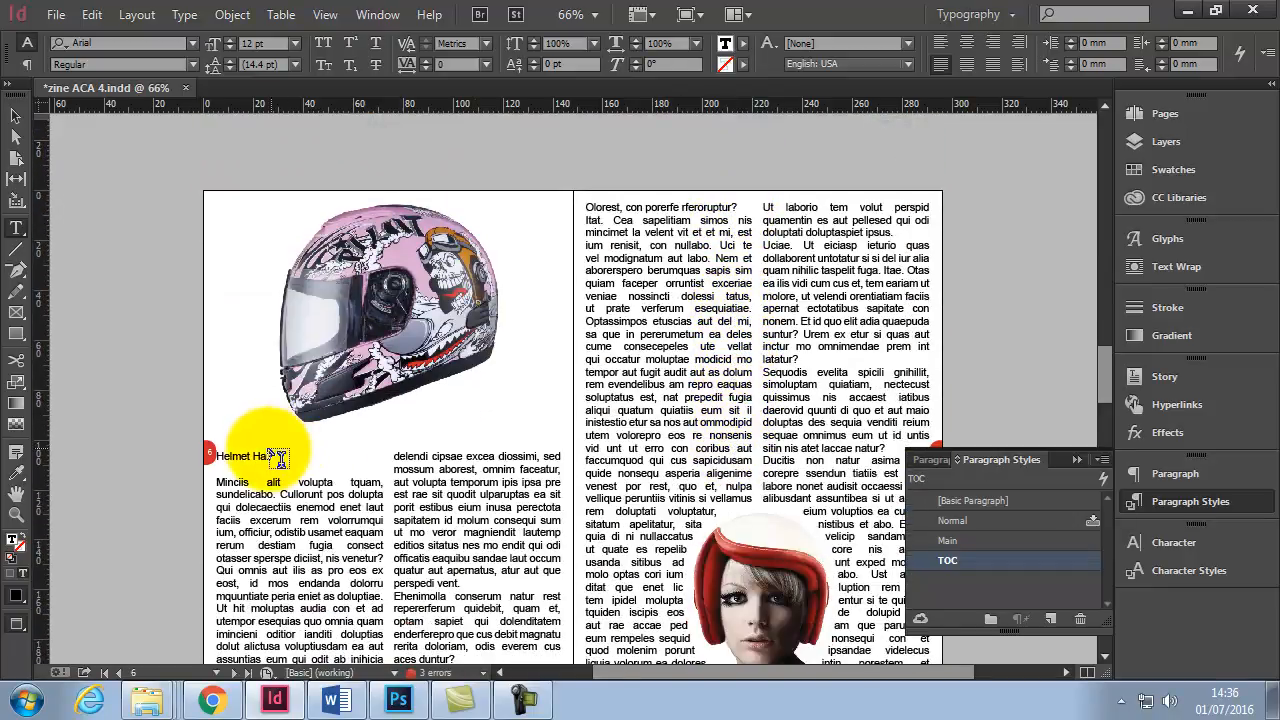
click(279, 457)
drag(279, 457, 214, 457)
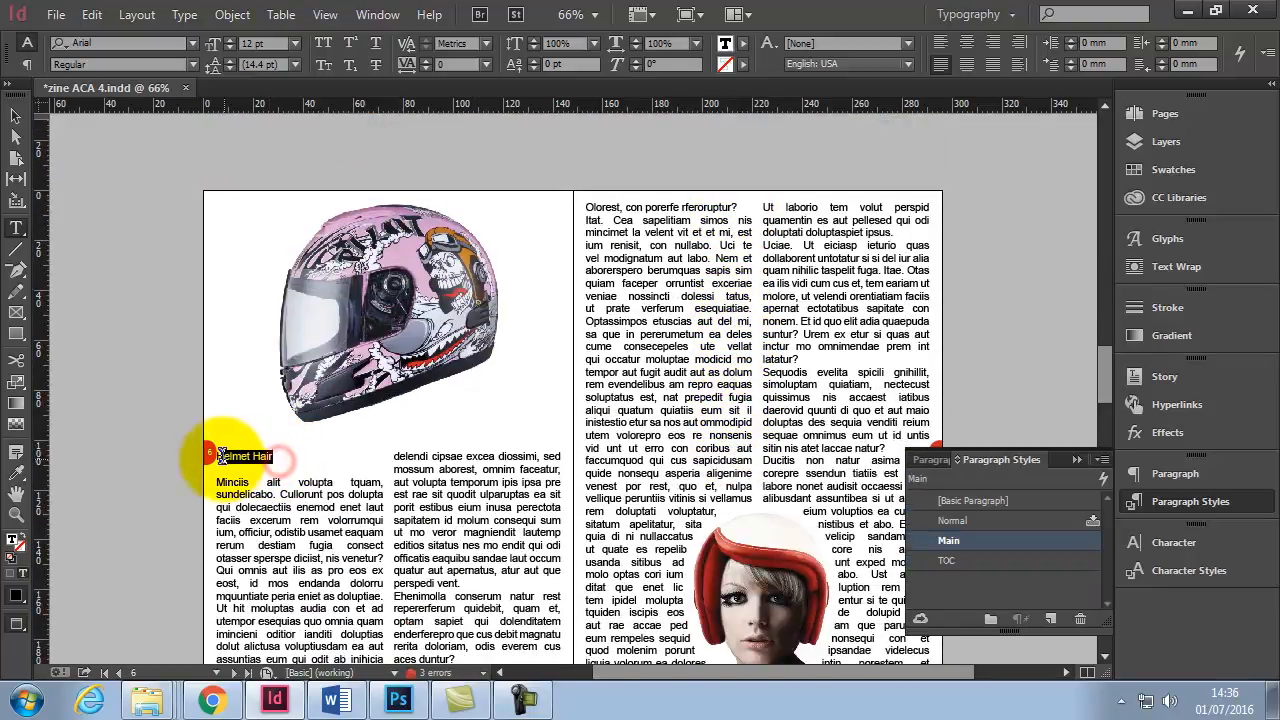
click(942, 563)
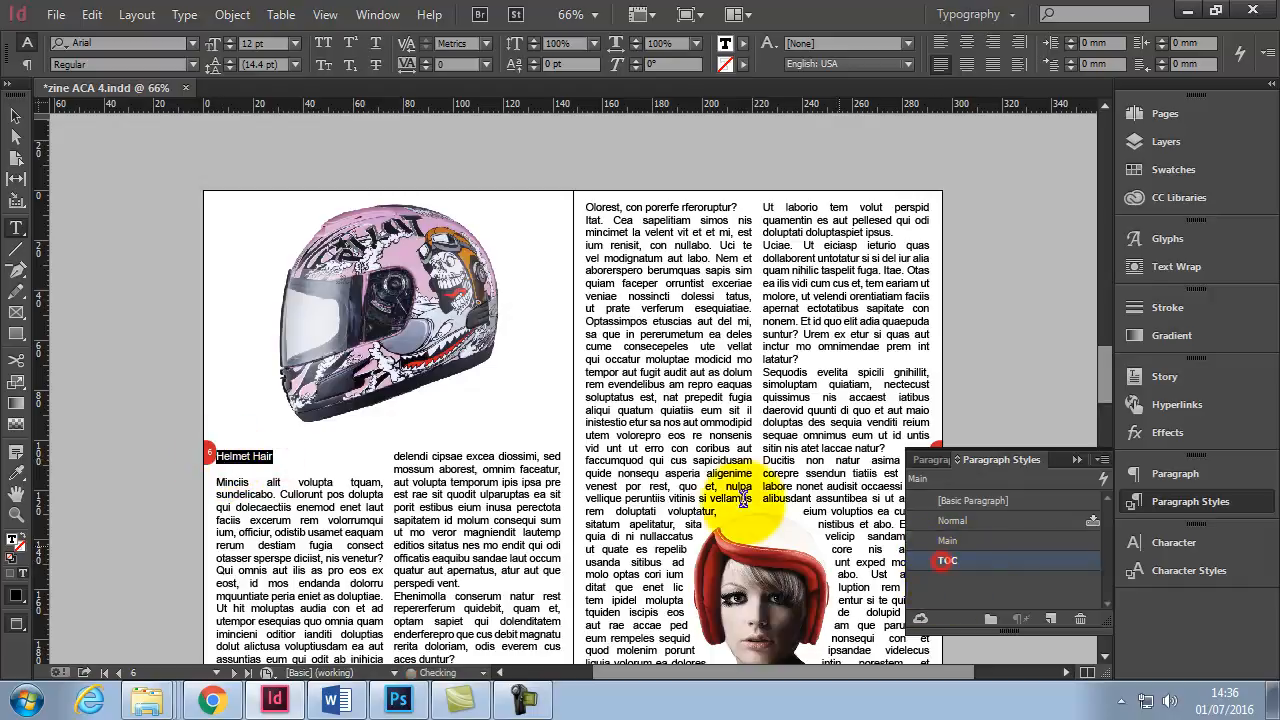
- Apply the TOC paragraph style to the article headline at the start of page 10
scroll(650, 475, down, 5)
scroll(467, 458, down, 5)
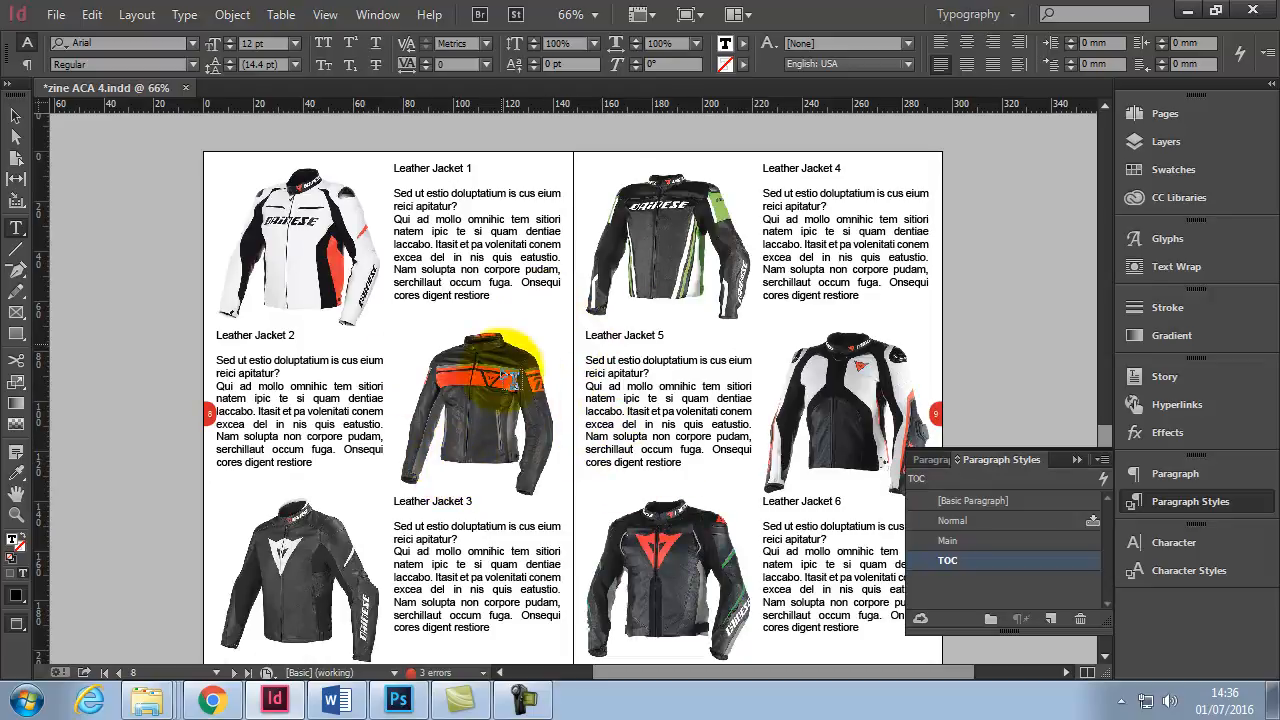
scroll(619, 479, down, 7)
scroll(619, 479, down, 6)
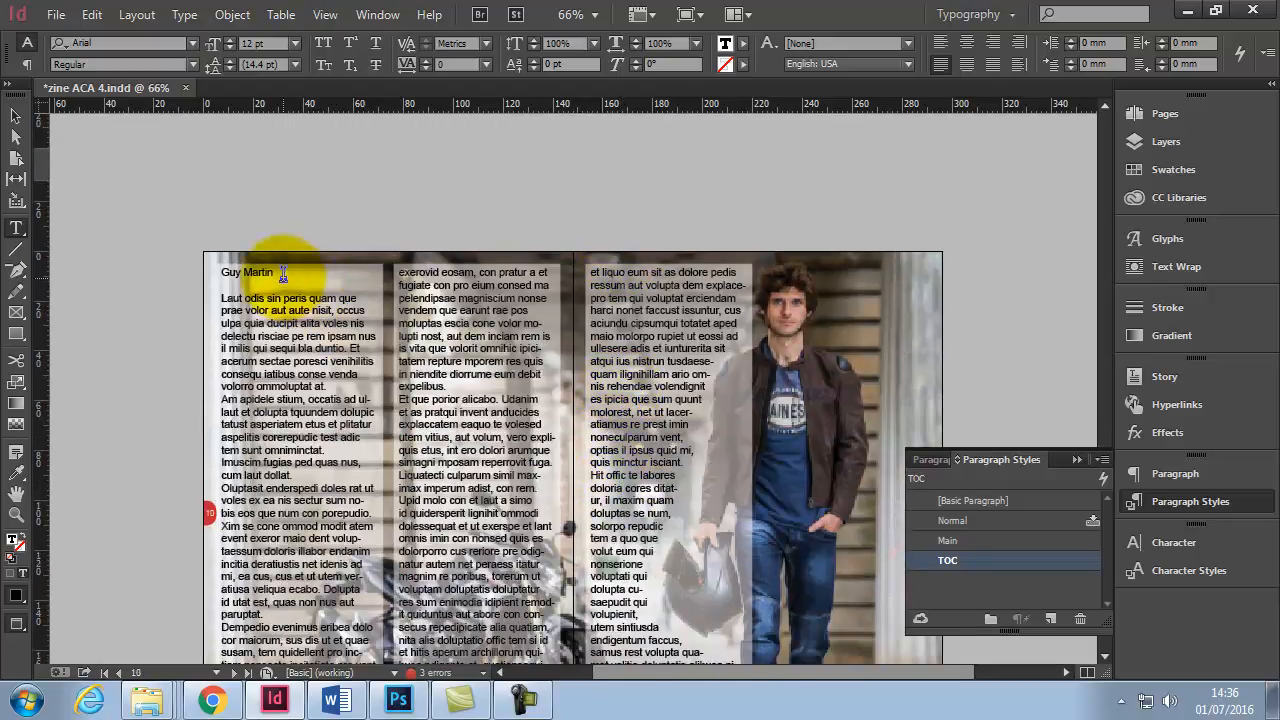
drag(283, 275, 221, 272)
click(944, 561)
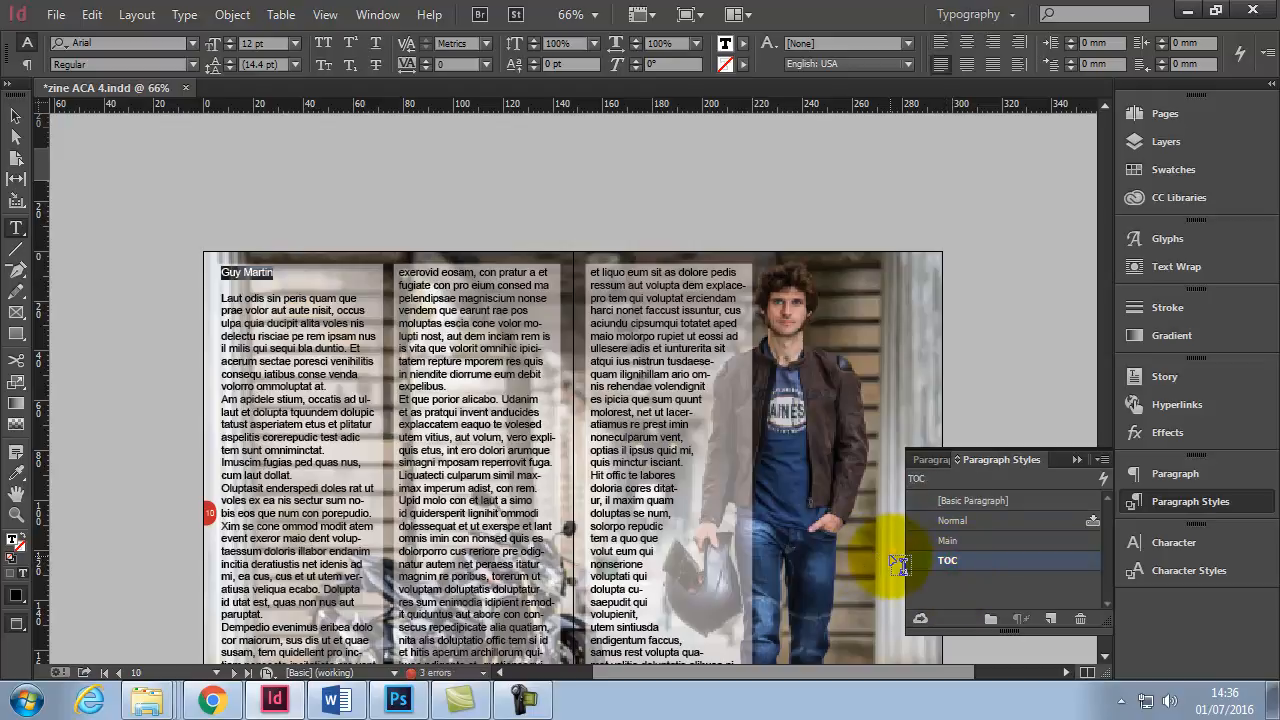
- Place the text cursor in the empty text frame on page 3 and open the Table of Contents settings
click(1163, 113)
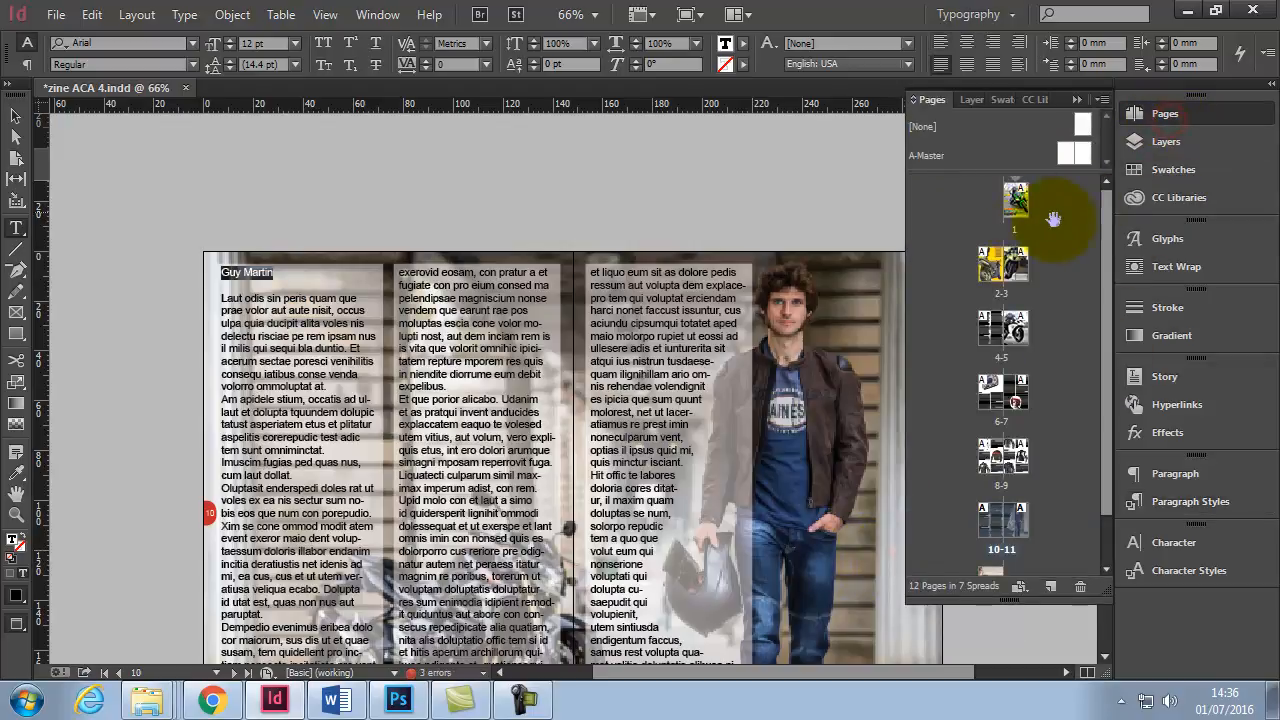
click(1015, 274)
click(1015, 280)
scroll(749, 451, down, 5)
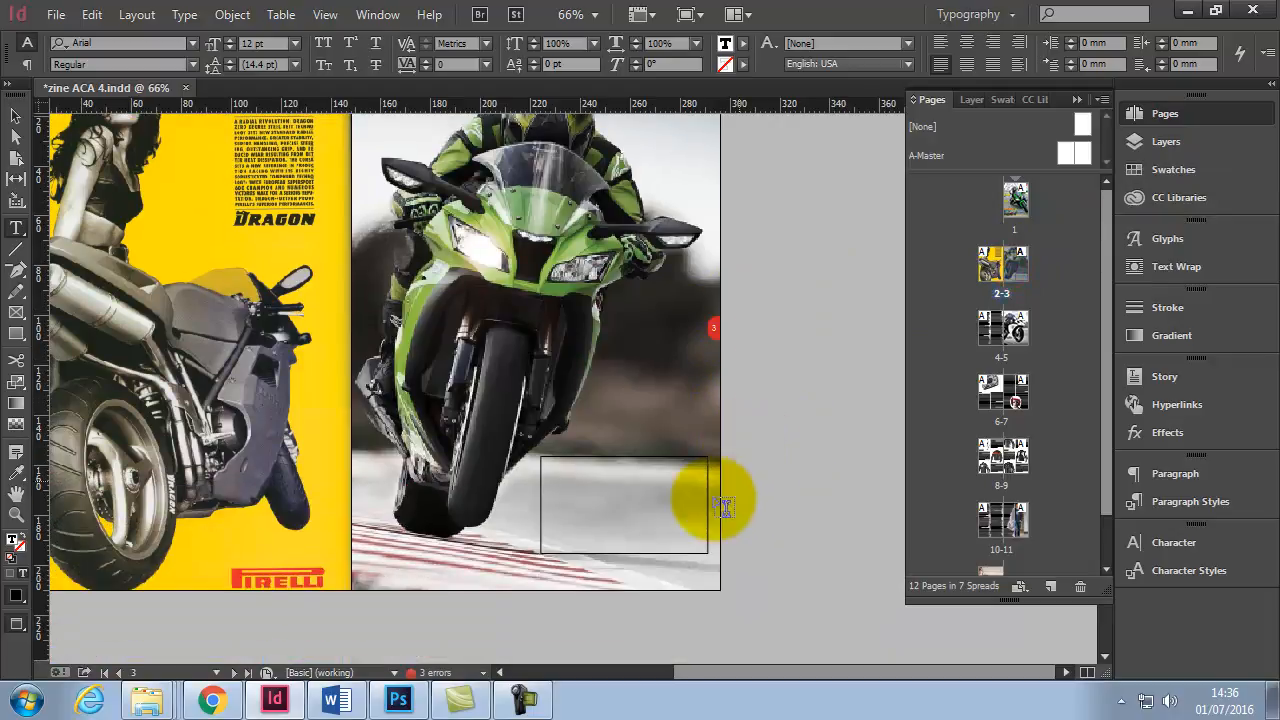
click(592, 478)
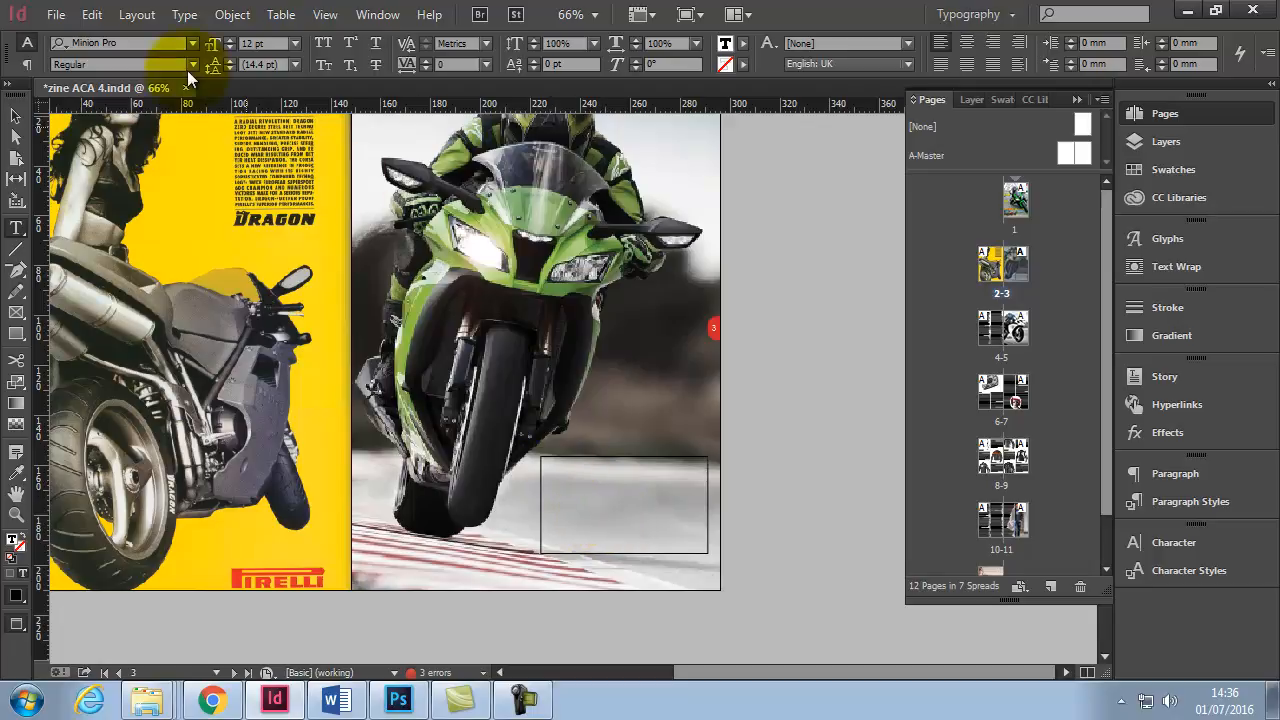
click(140, 18)
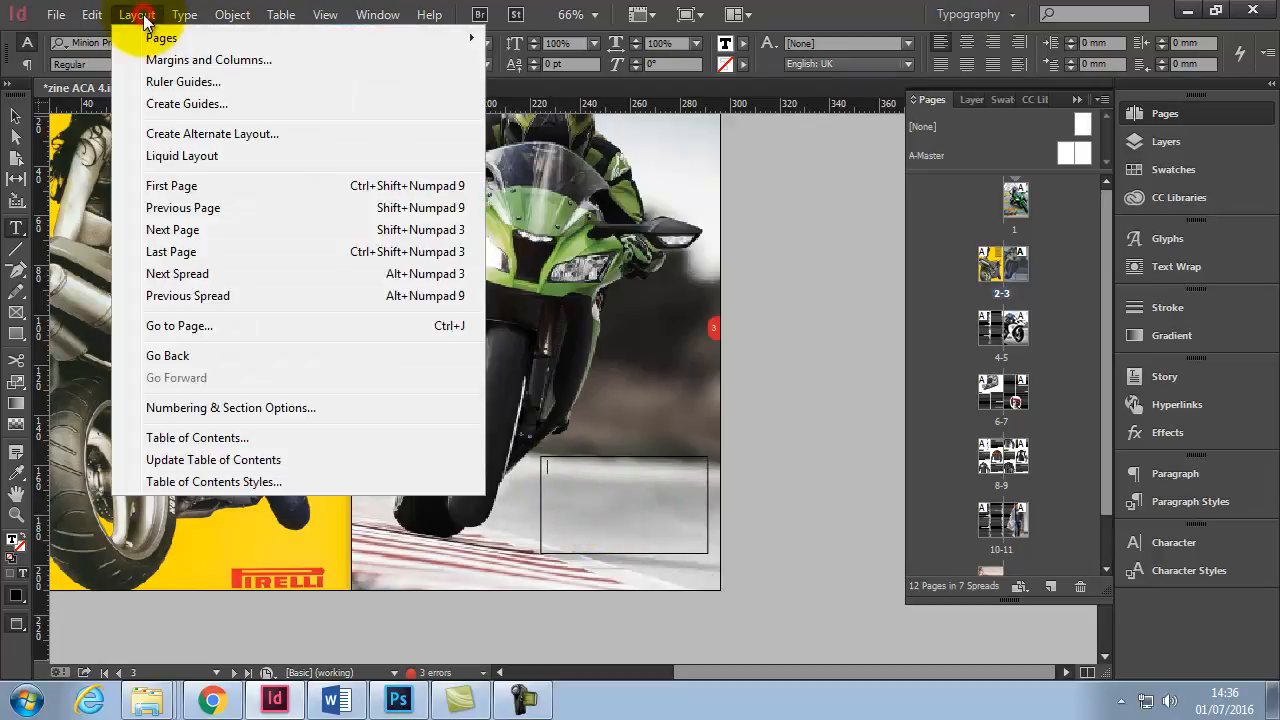
click(241, 437)
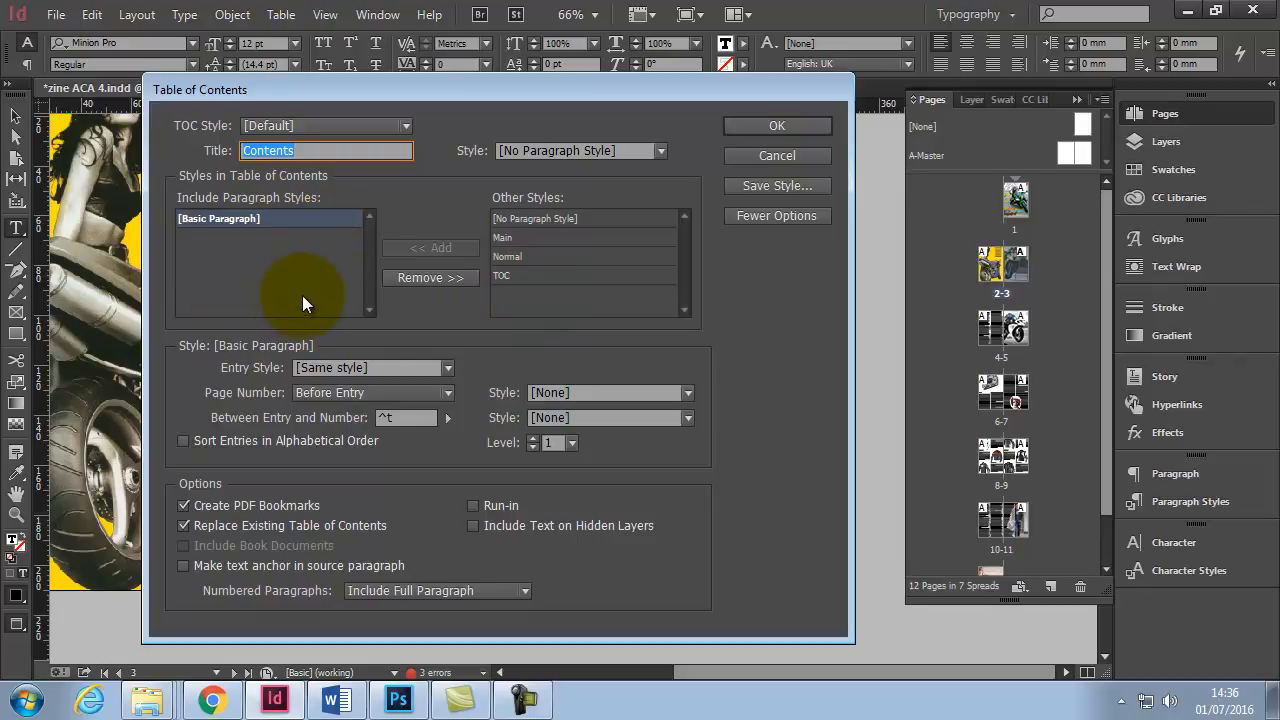
- Replace [Basic Paragraph] with TOC in the paragraph styles included in the table of contents
click(423, 277)
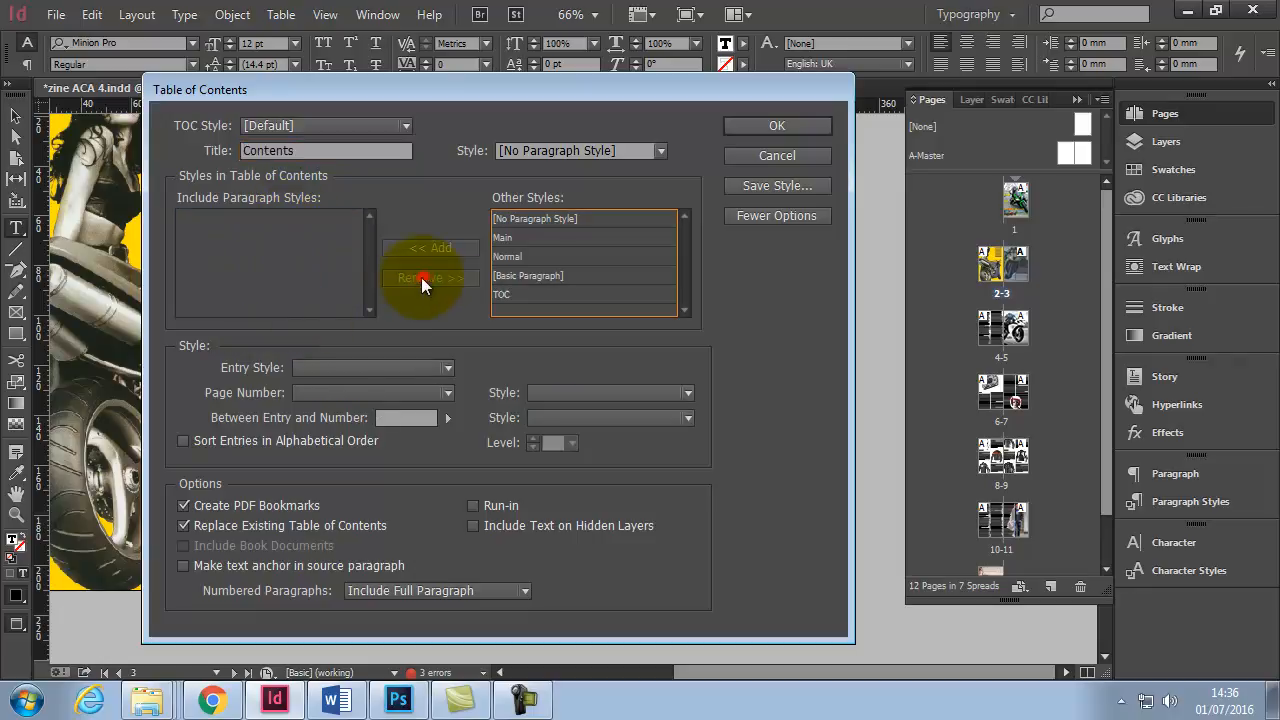
click(509, 294)
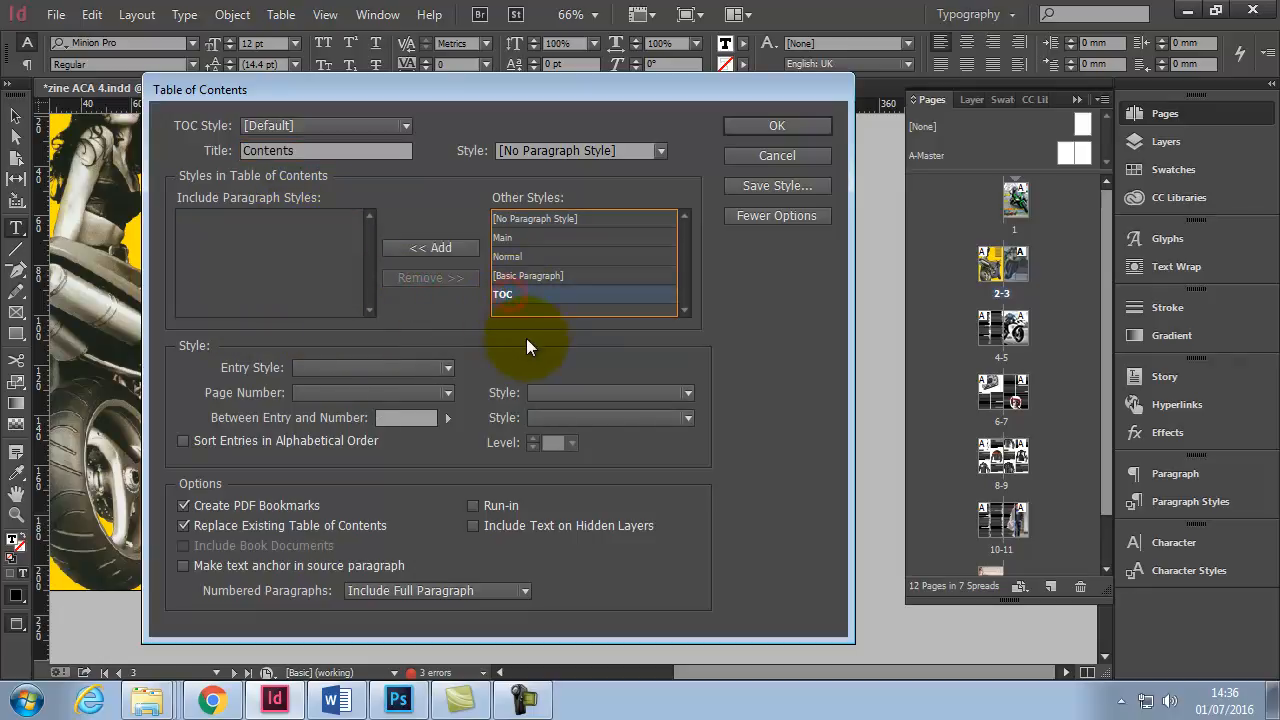
click(436, 249)
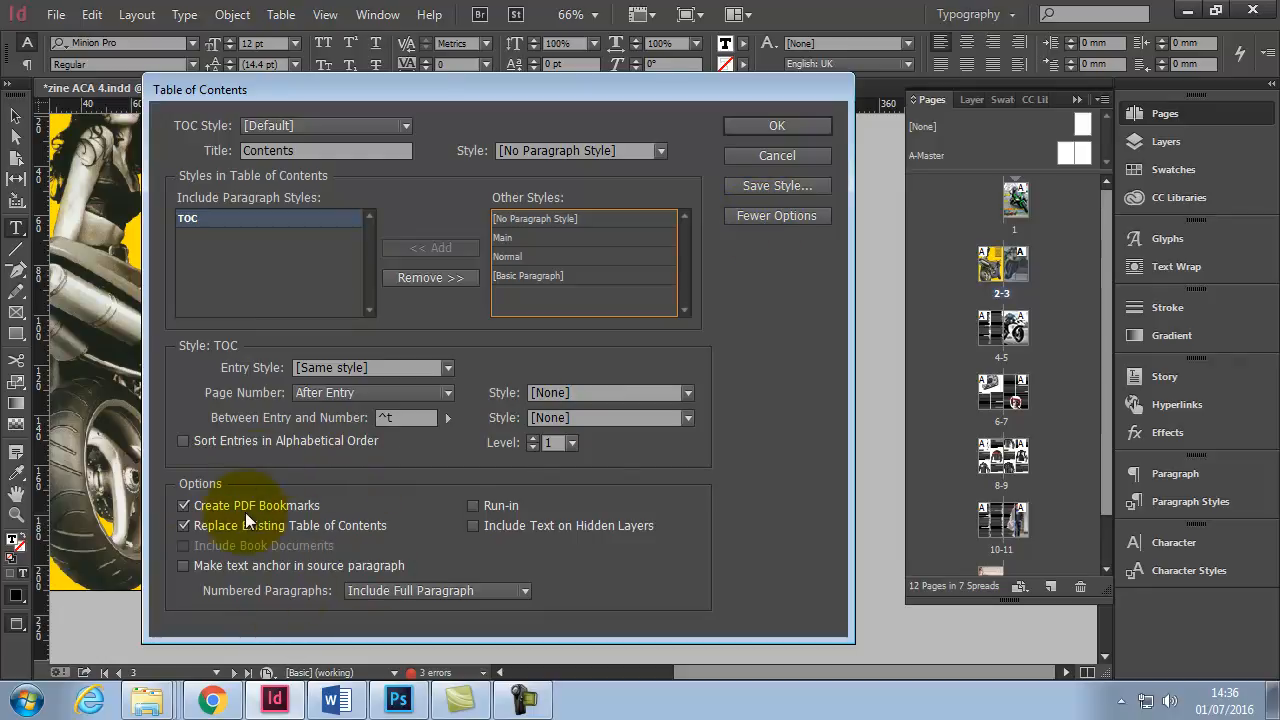
- Generate the table of contents titled Contents with page numbers after each entry, excluding items in overset text
click(758, 215)
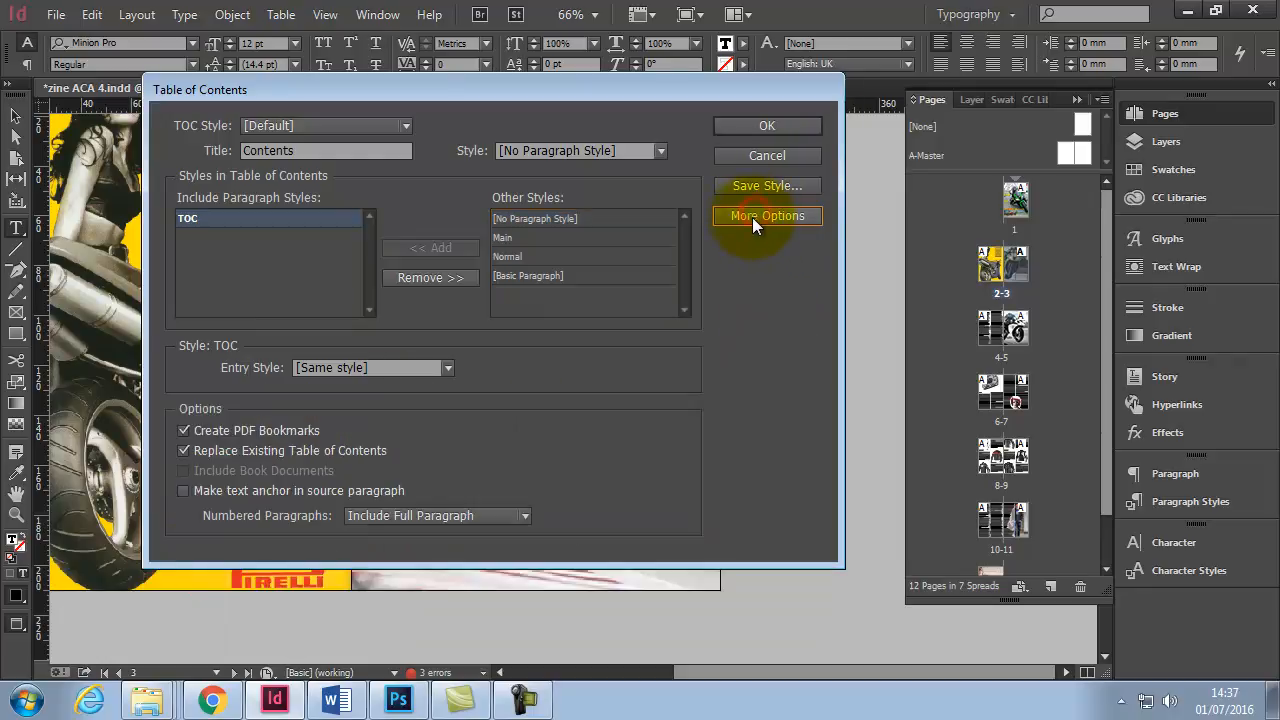
click(761, 215)
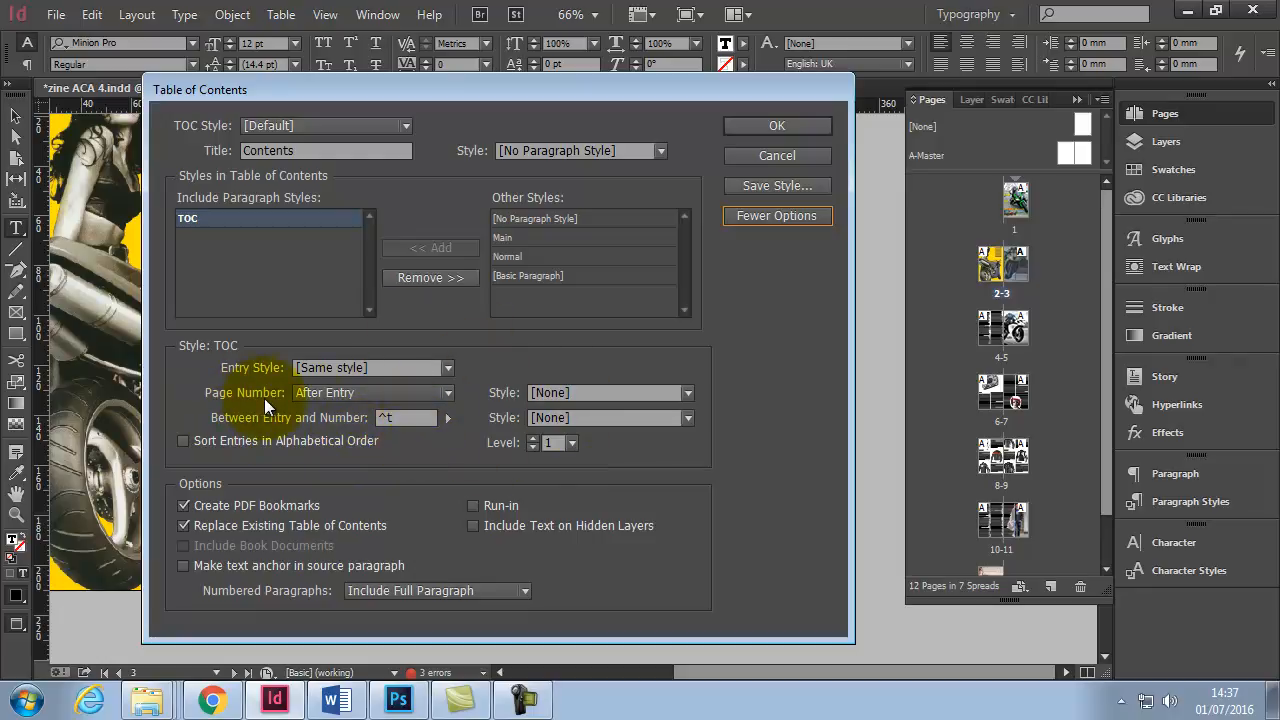
click(451, 396)
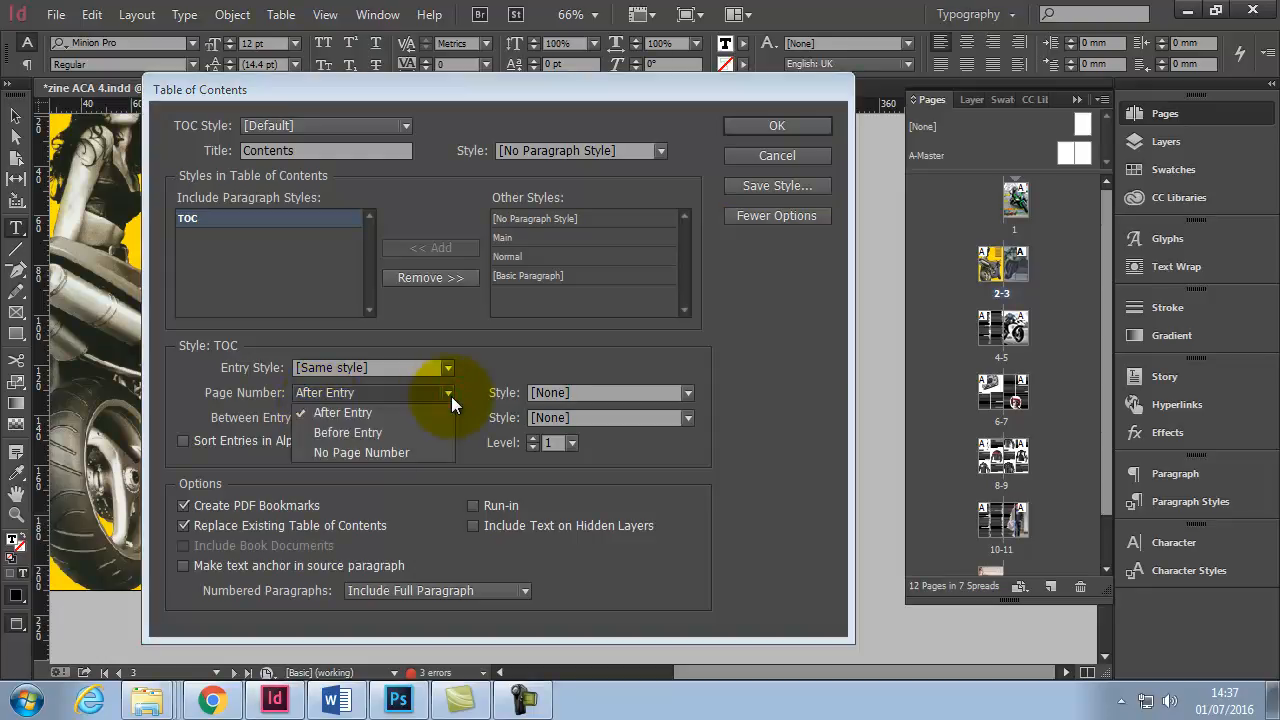
click(475, 364)
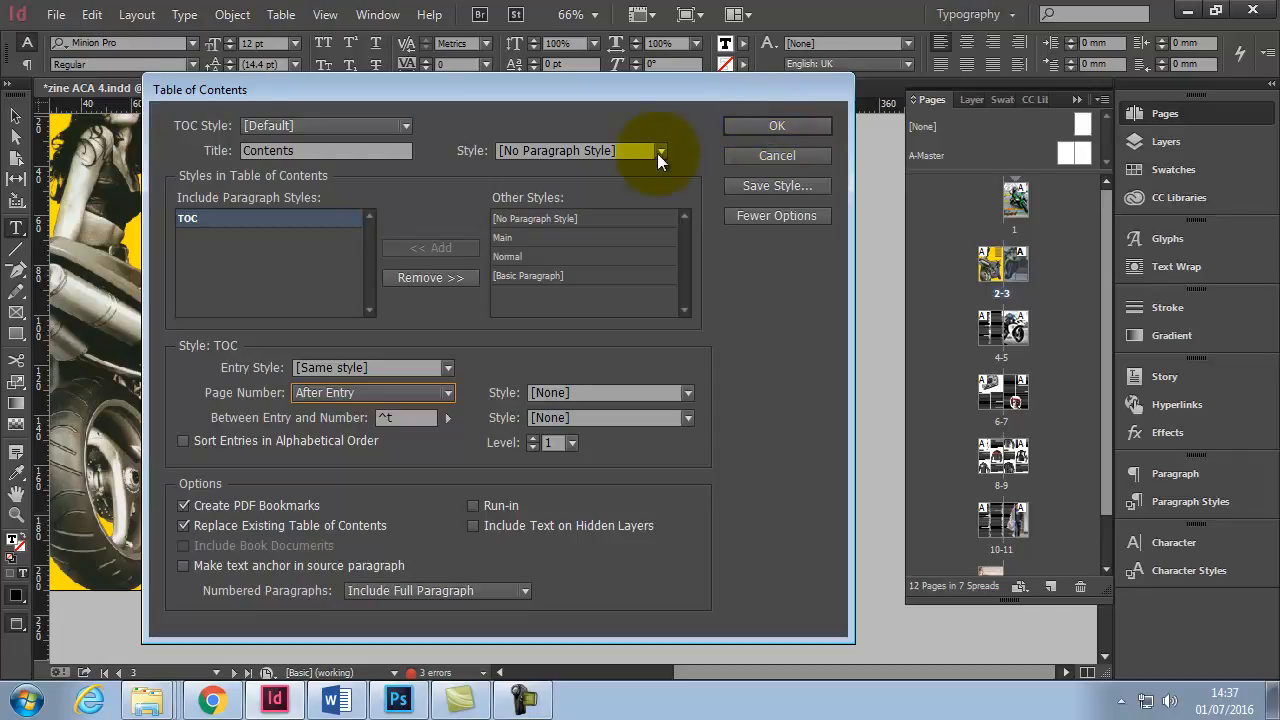
double_click(343, 151)
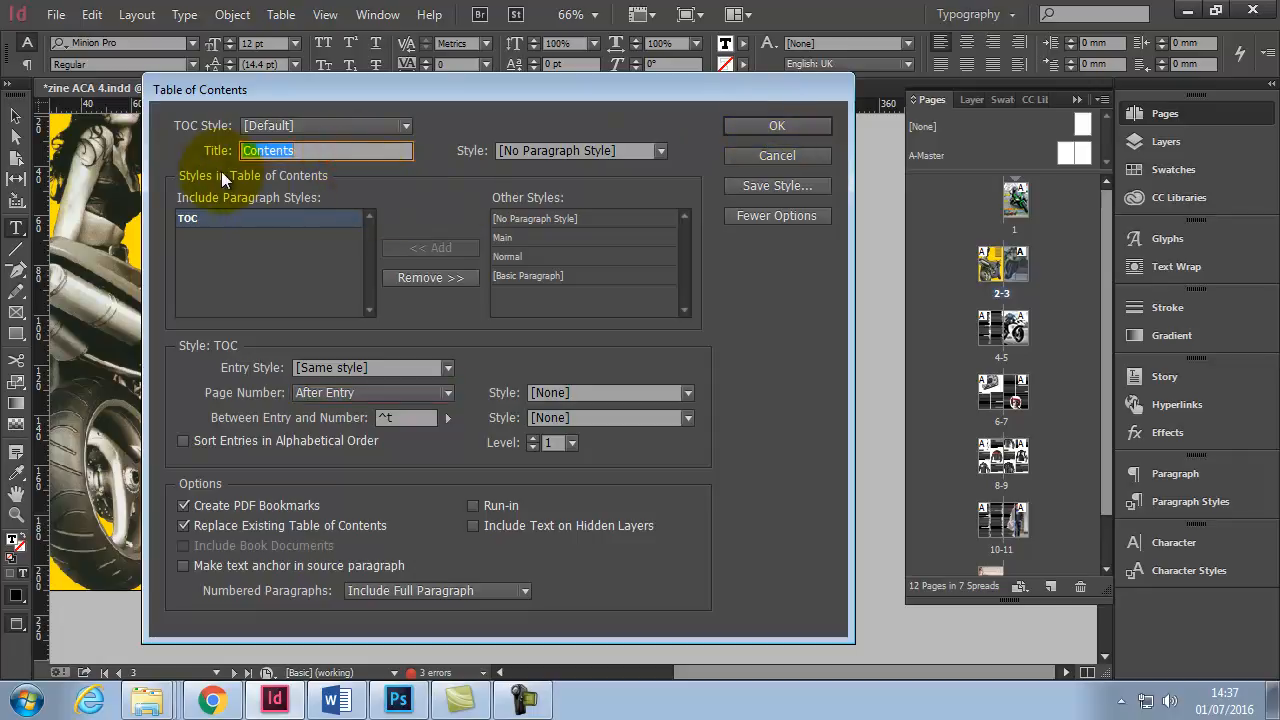
click(306, 150)
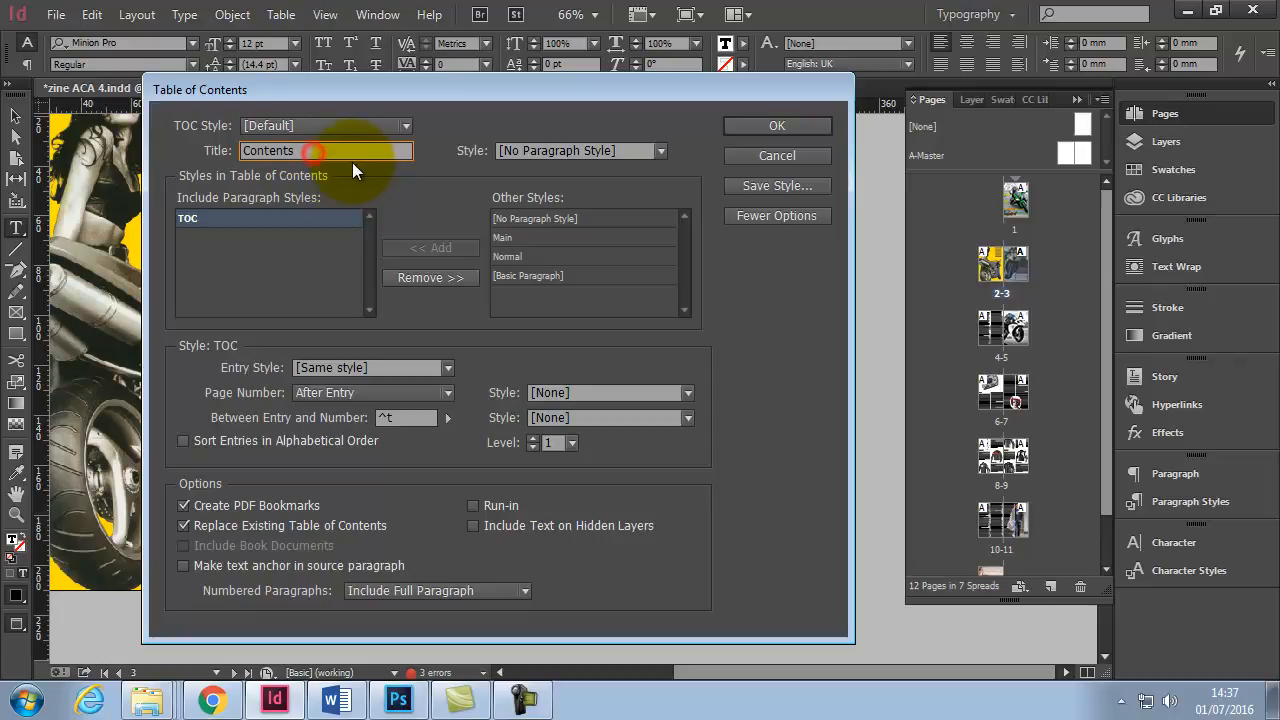
click(765, 124)
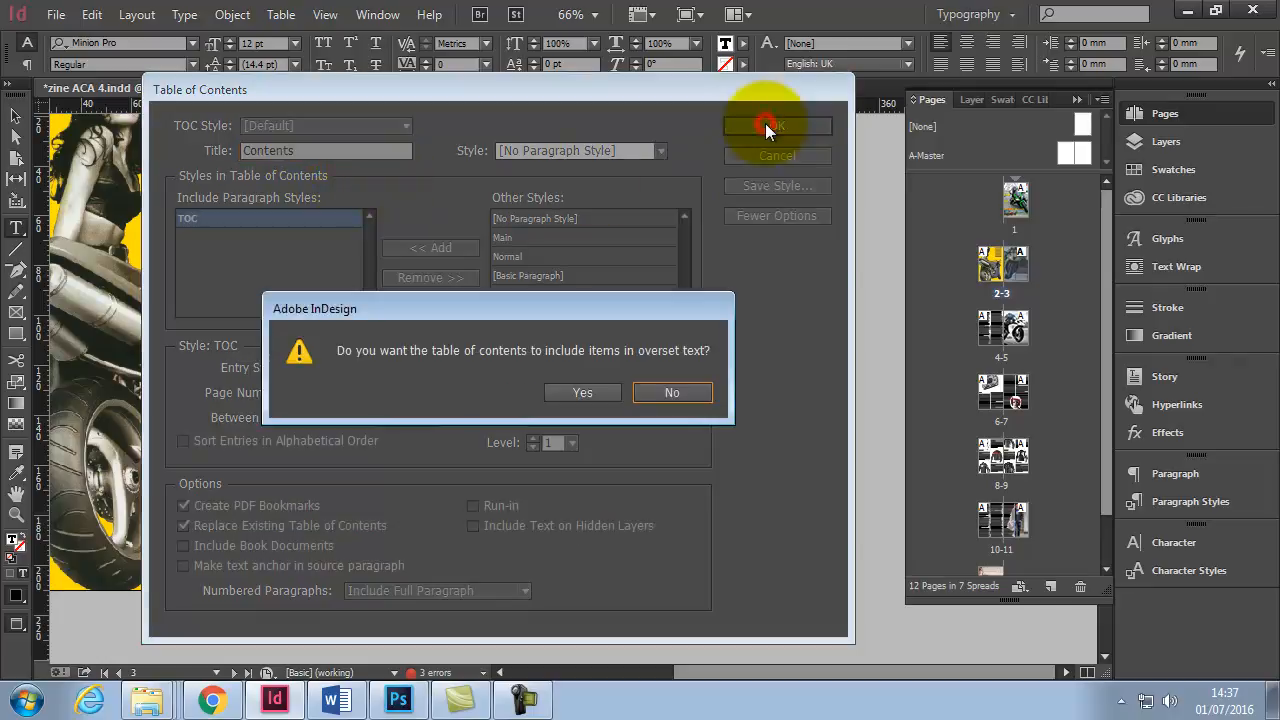
click(672, 393)
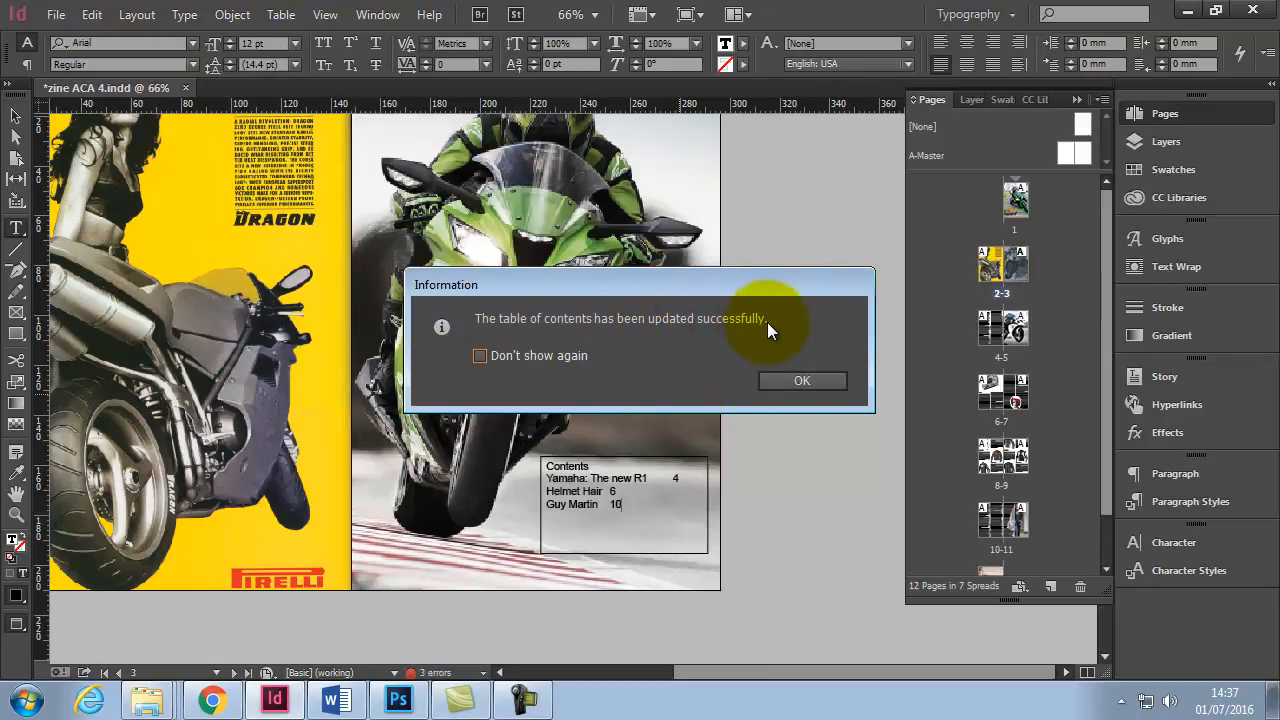
click(800, 381)
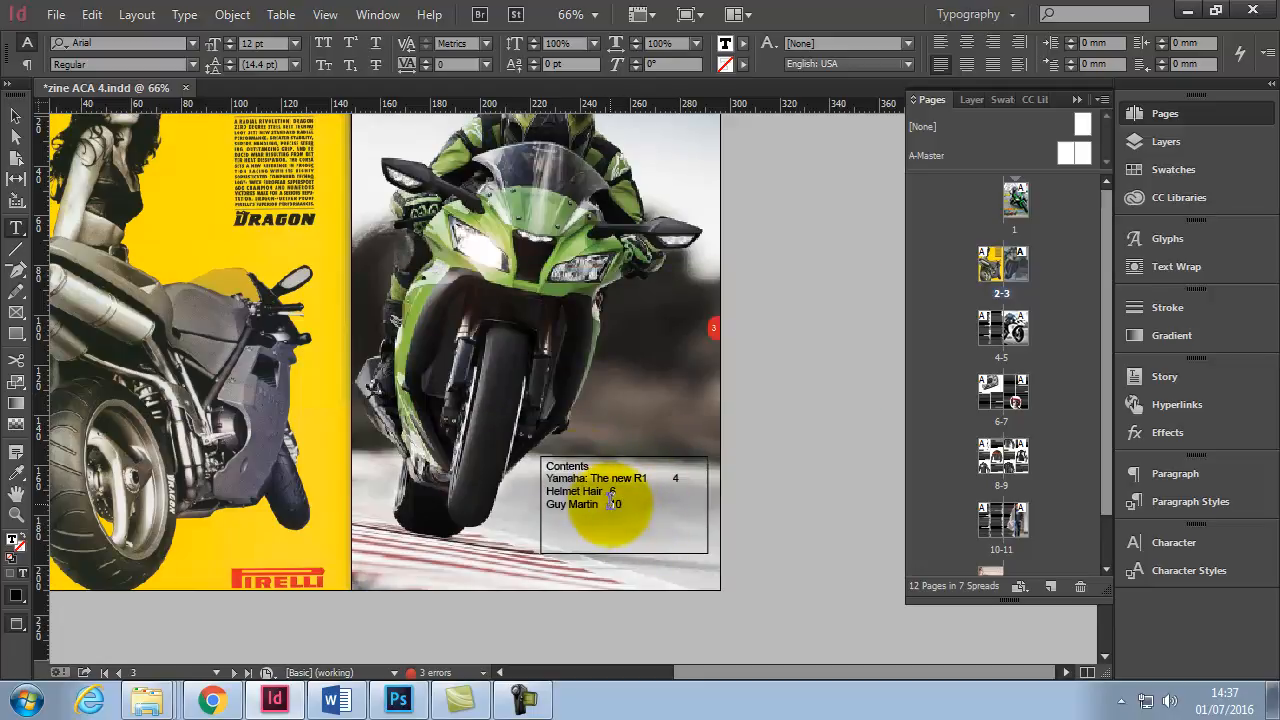
- Reopen the Table of Contents settings and place the page number before each entry
click(138, 15)
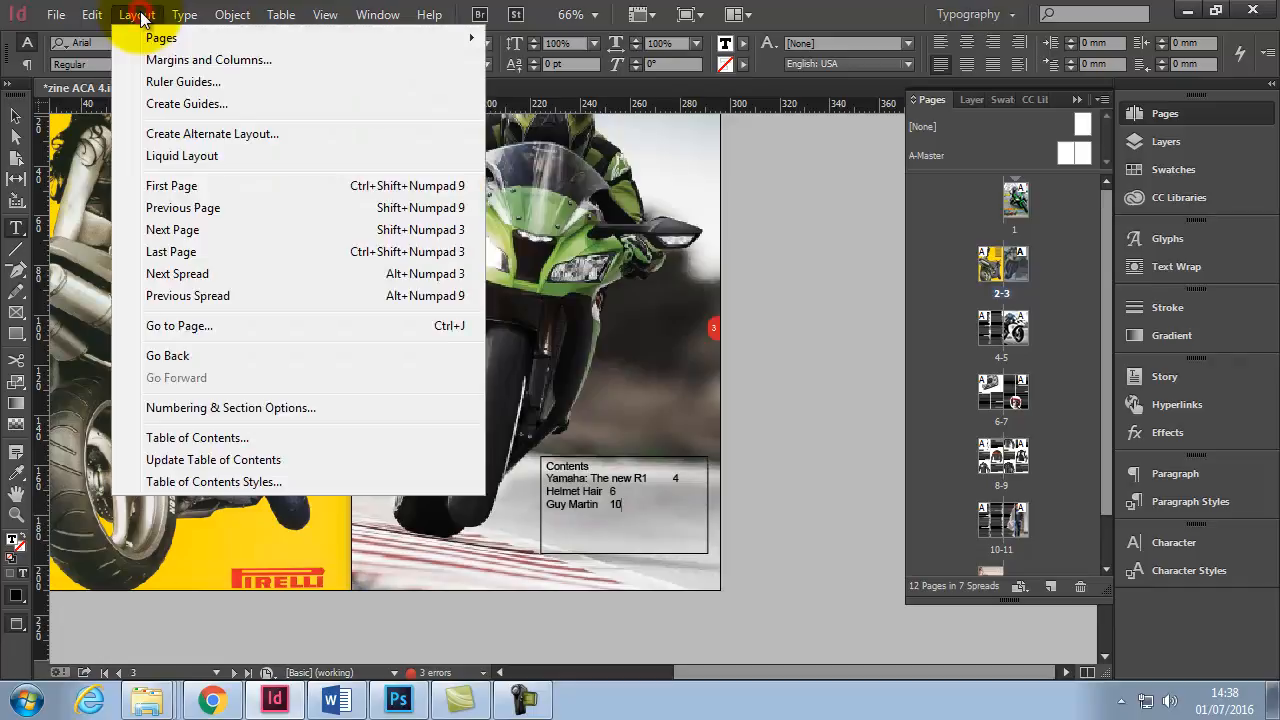
click(228, 439)
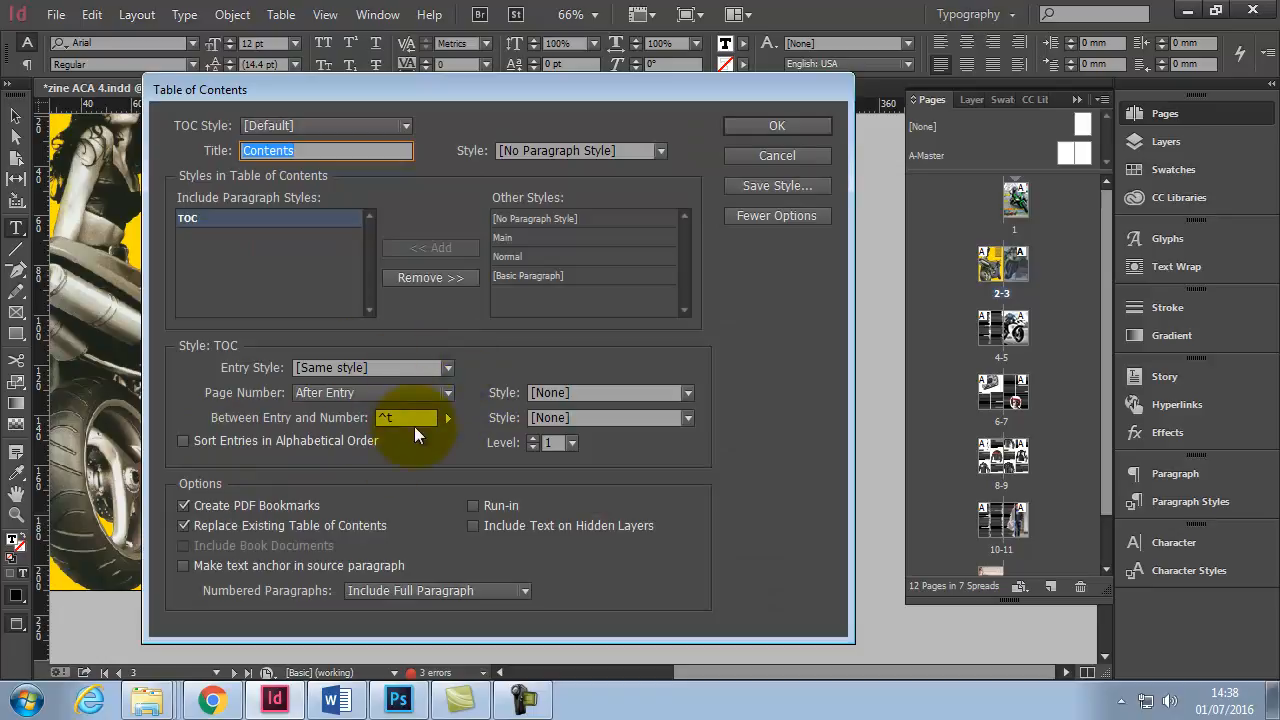
click(449, 392)
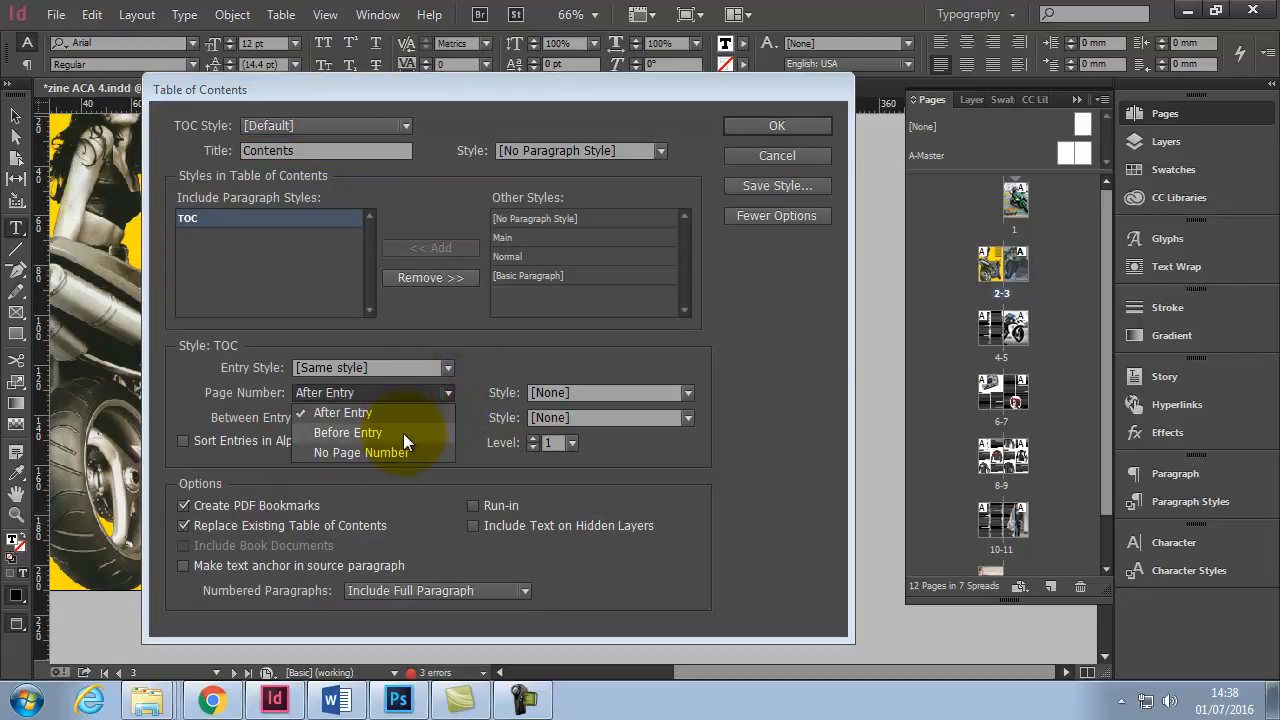
click(333, 435)
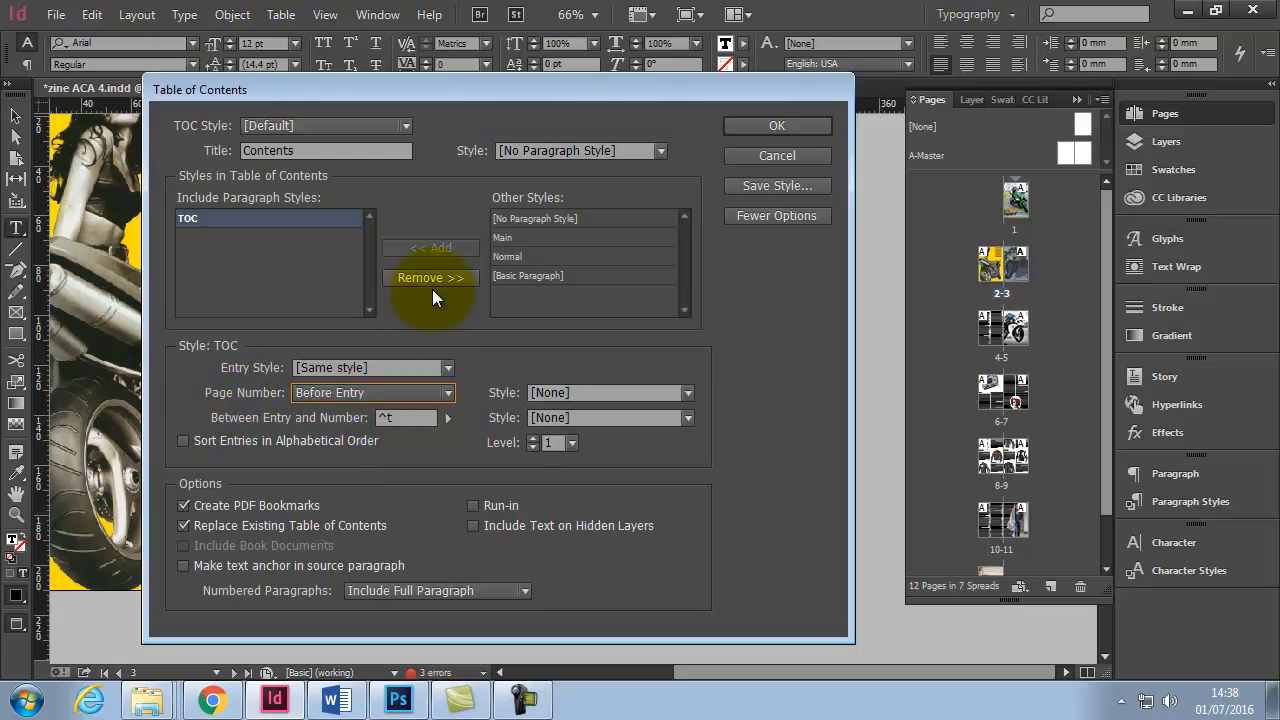
drag(295, 91, 846, 106)
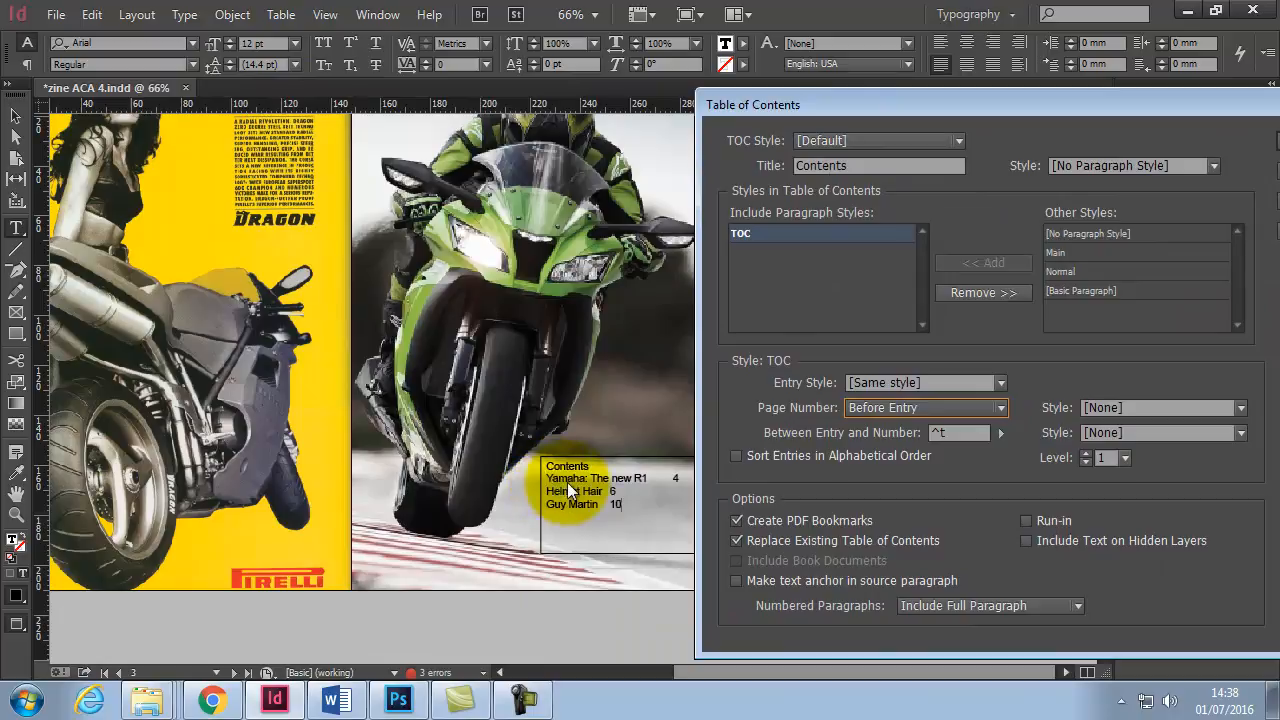
drag(880, 112, 957, 135)
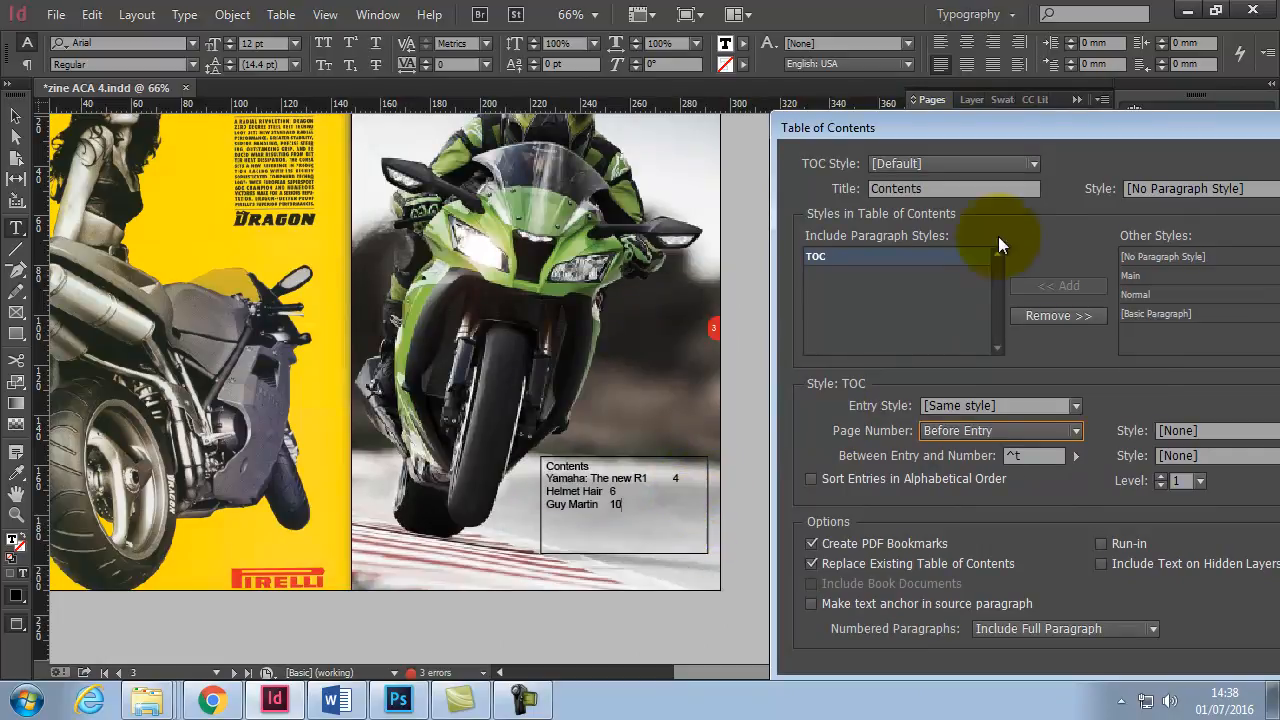
drag(1024, 126, 567, 100)
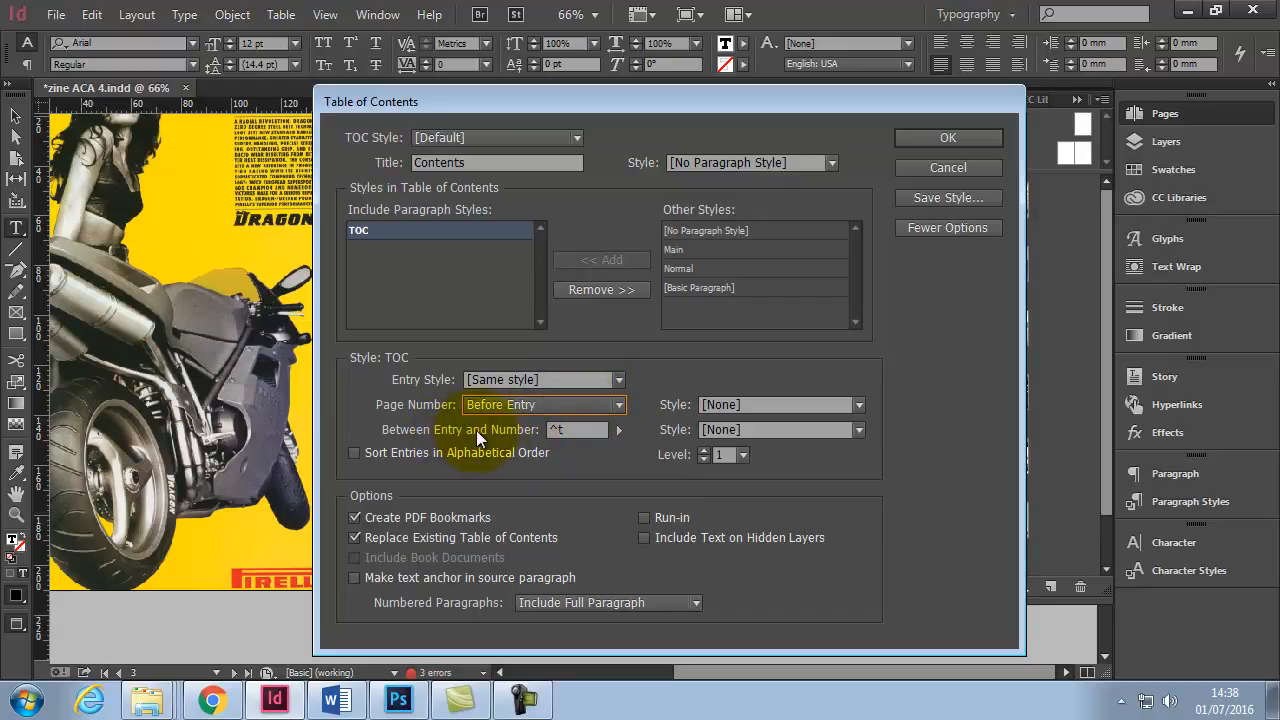
click(619, 430)
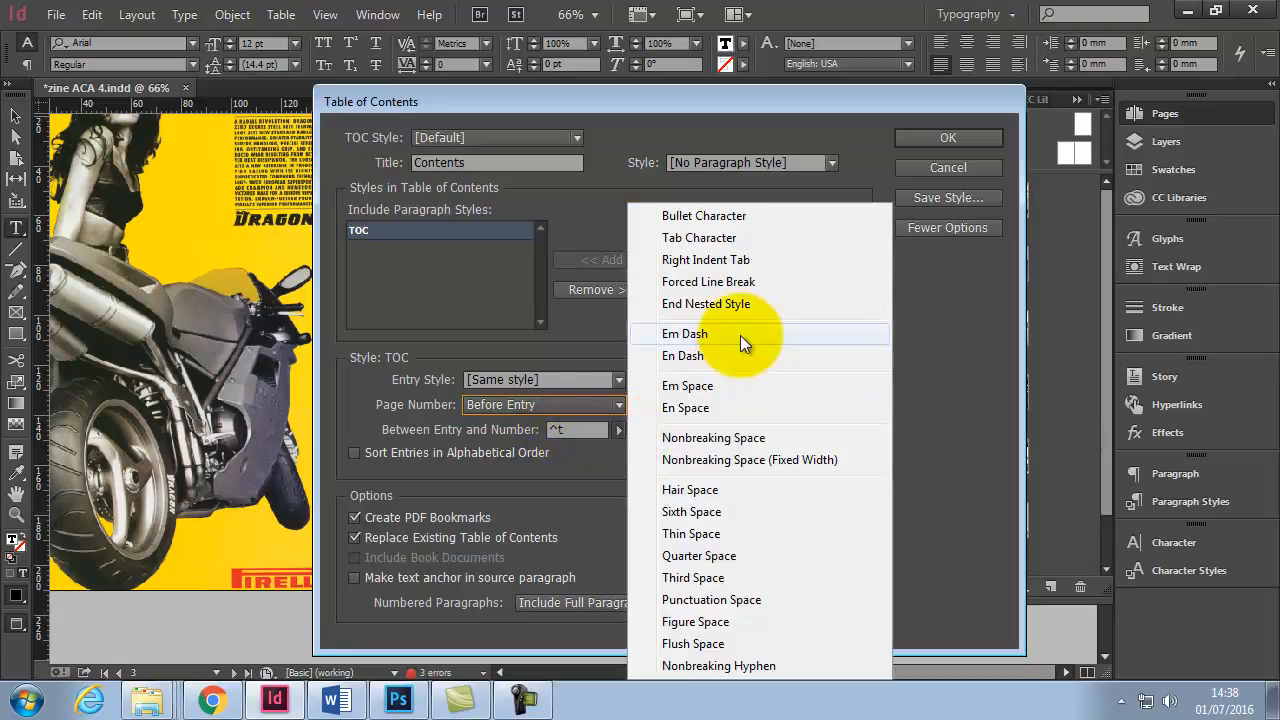
click(724, 238)
click(588, 429)
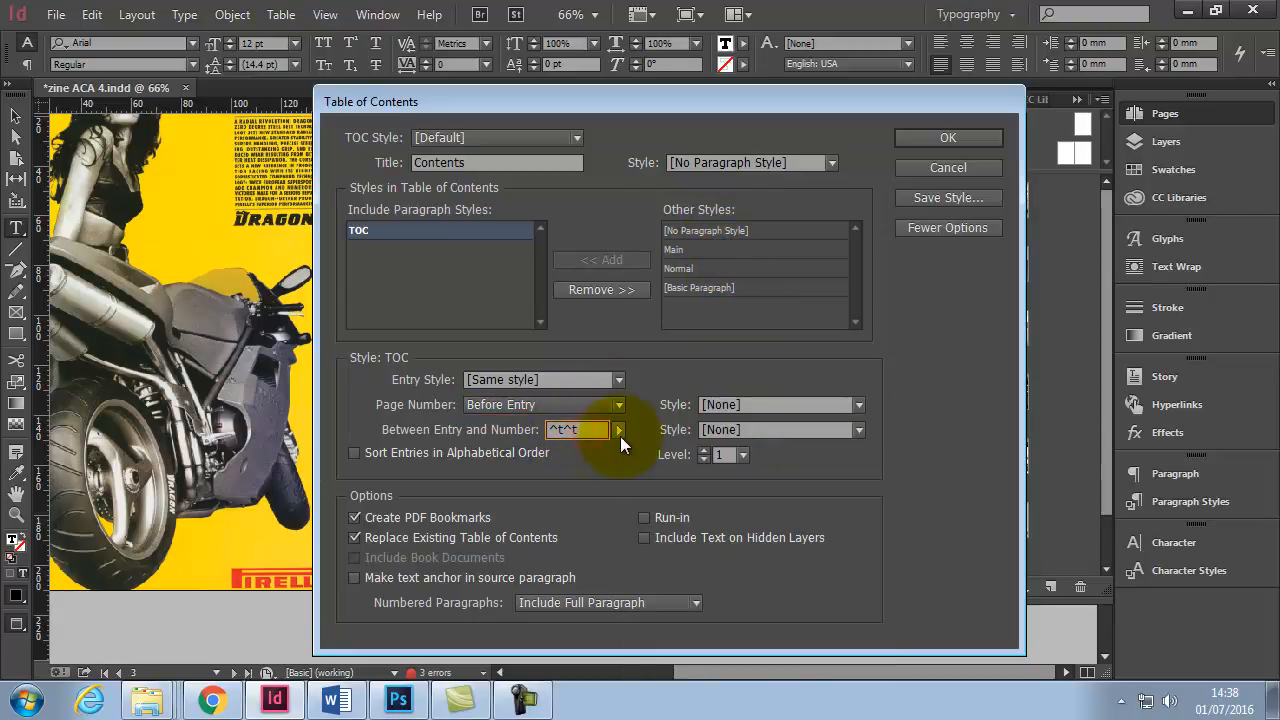
key(BackSpace)
key(BackSpace)
- Regenerate the table of contents with the changed settings, excluding items in overset text
click(928, 137)
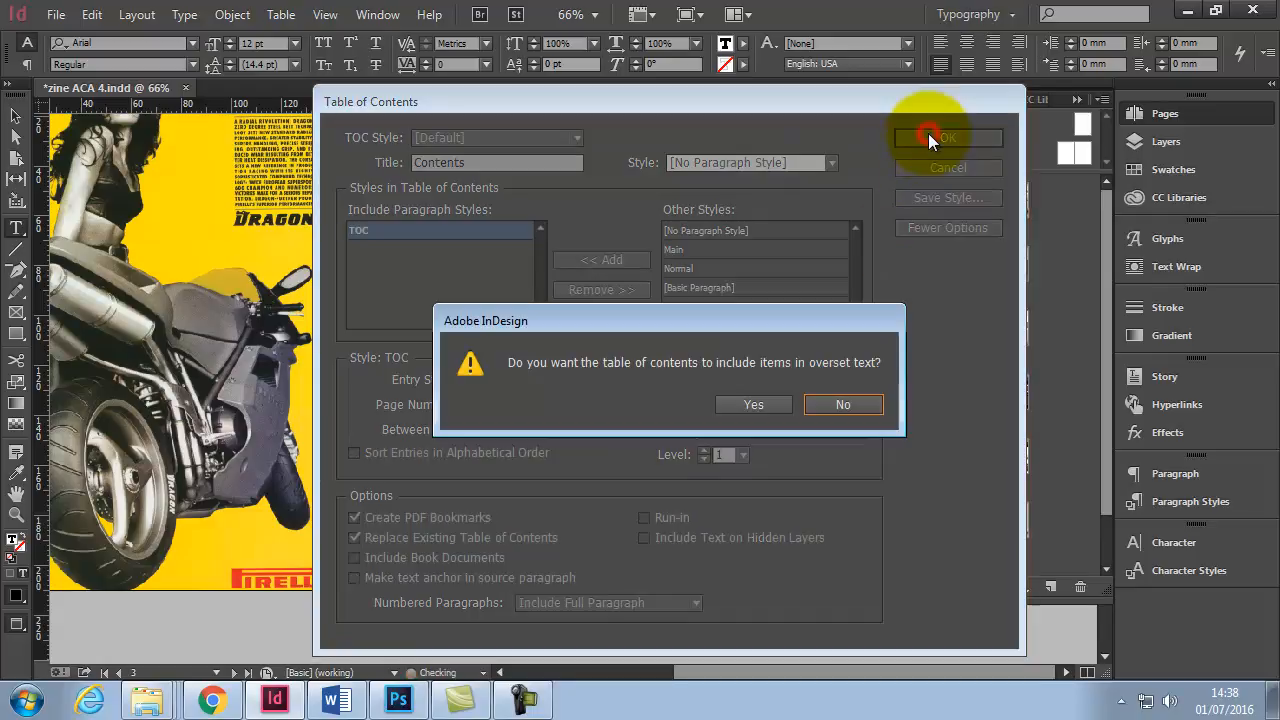
click(850, 406)
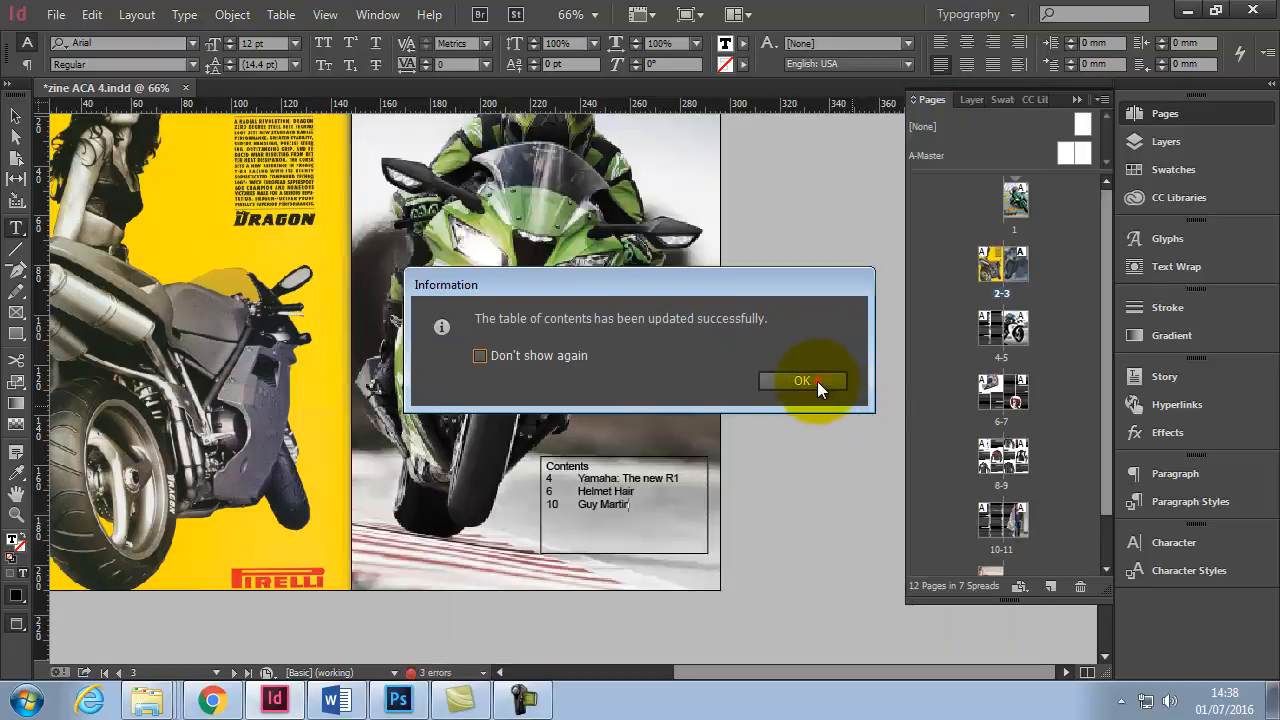
click(817, 381)
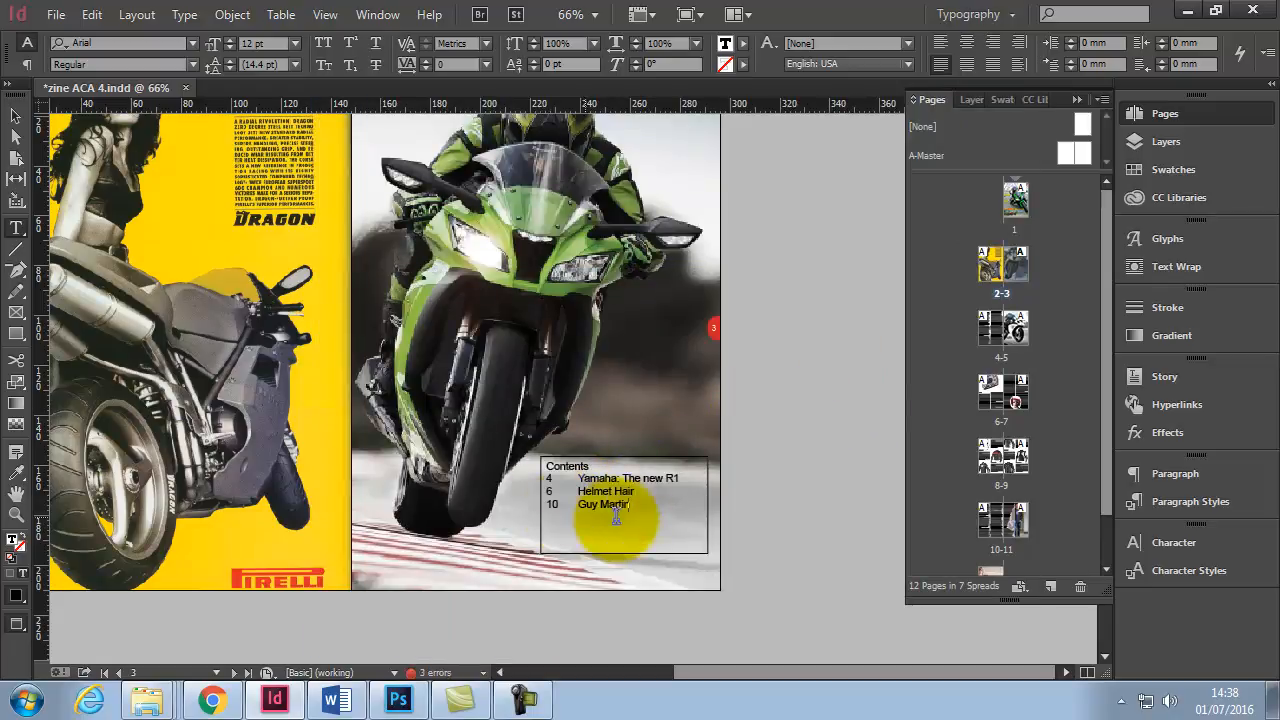
- On the leather jackets spread (pages 8-9), create a new layer below the images layer and name it Hide Me
scroll(640, 466, down, 5)
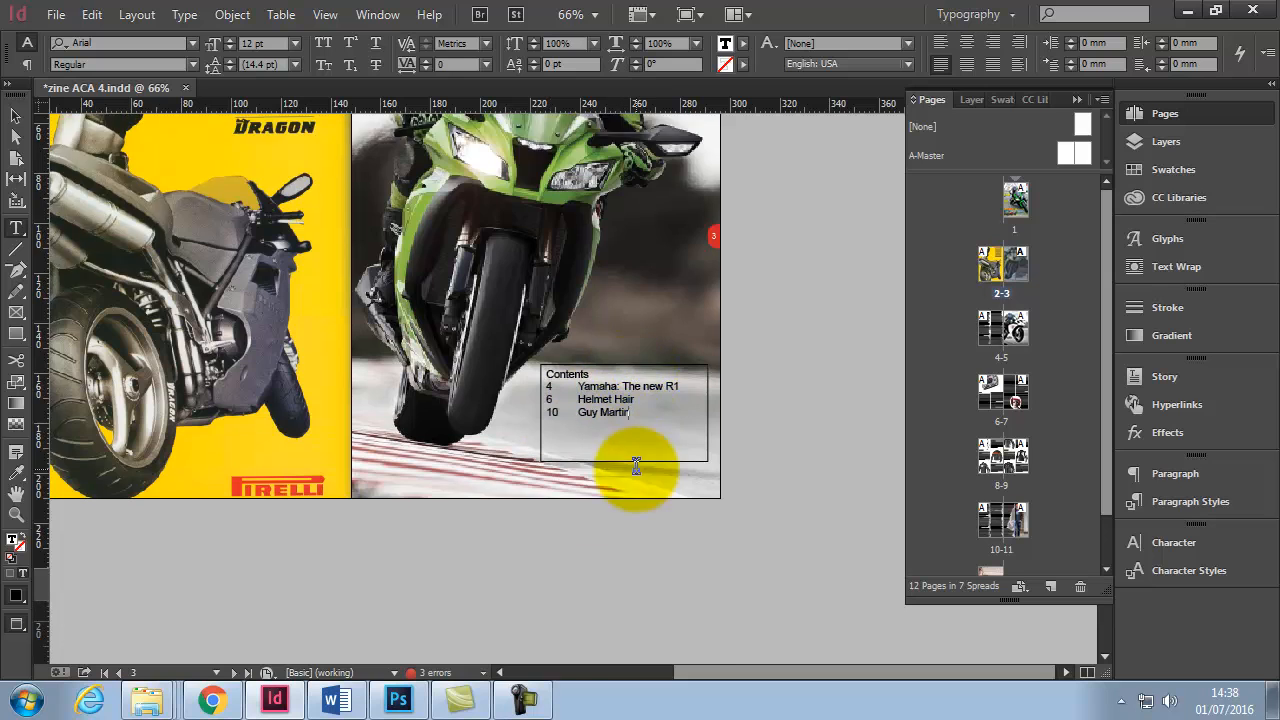
scroll(648, 478, down, 10)
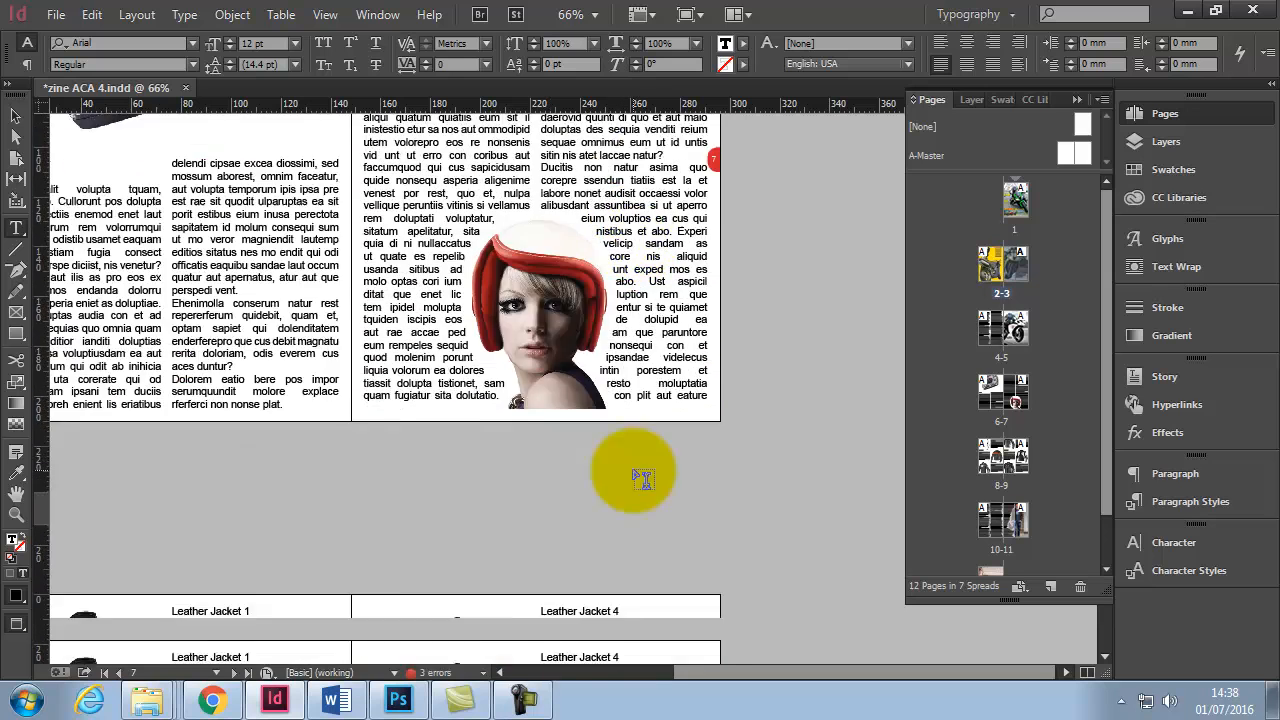
scroll(633, 468, down, 1)
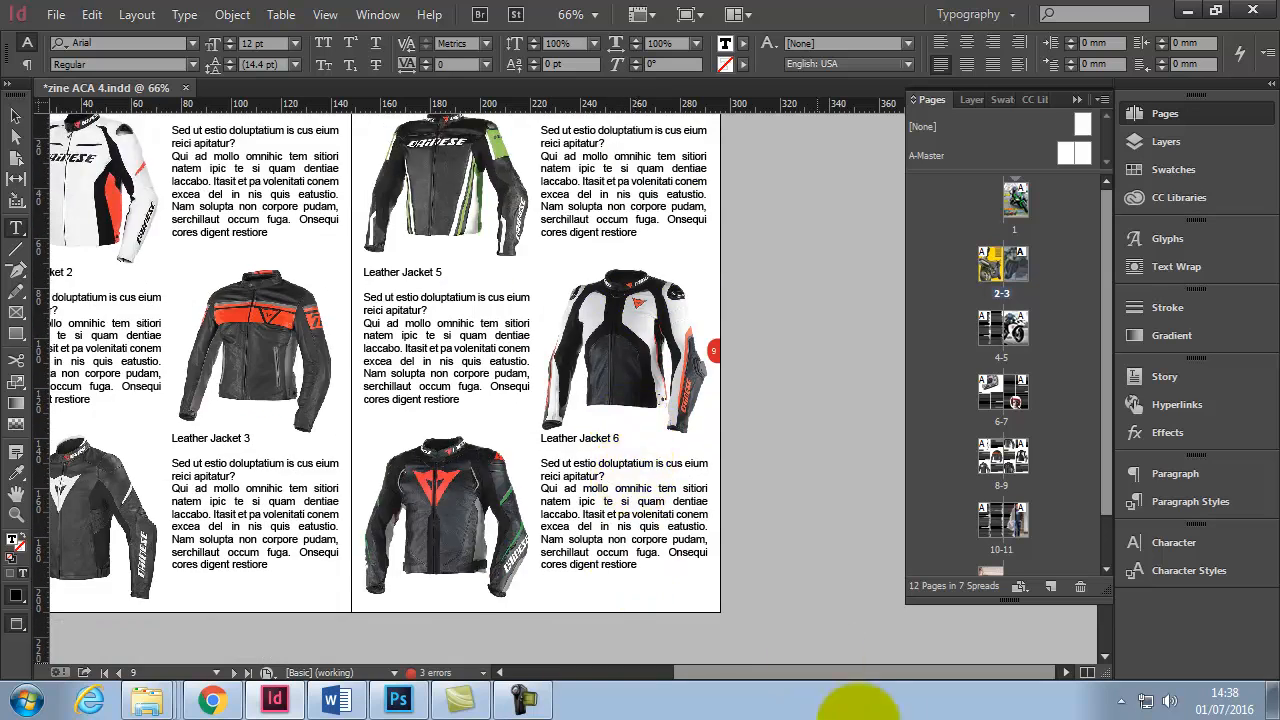
drag(857, 670, 778, 667)
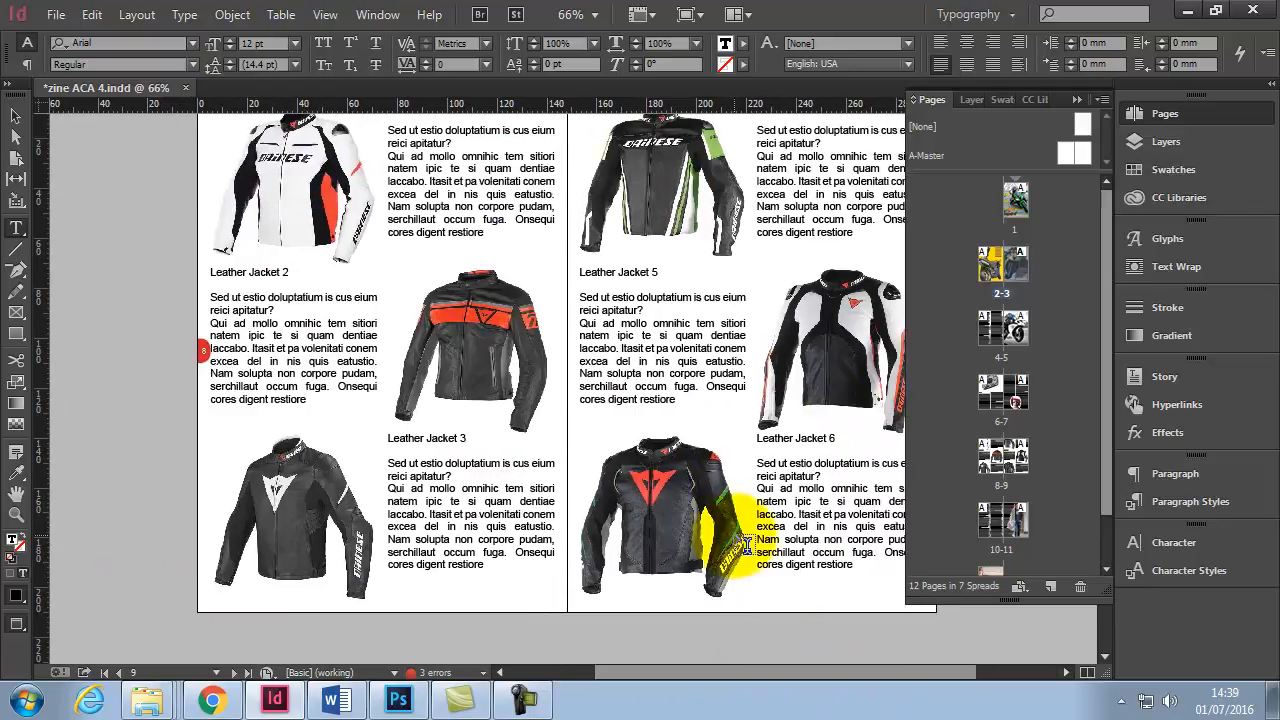
scroll(766, 537, up, 1)
scroll(737, 537, down, 1)
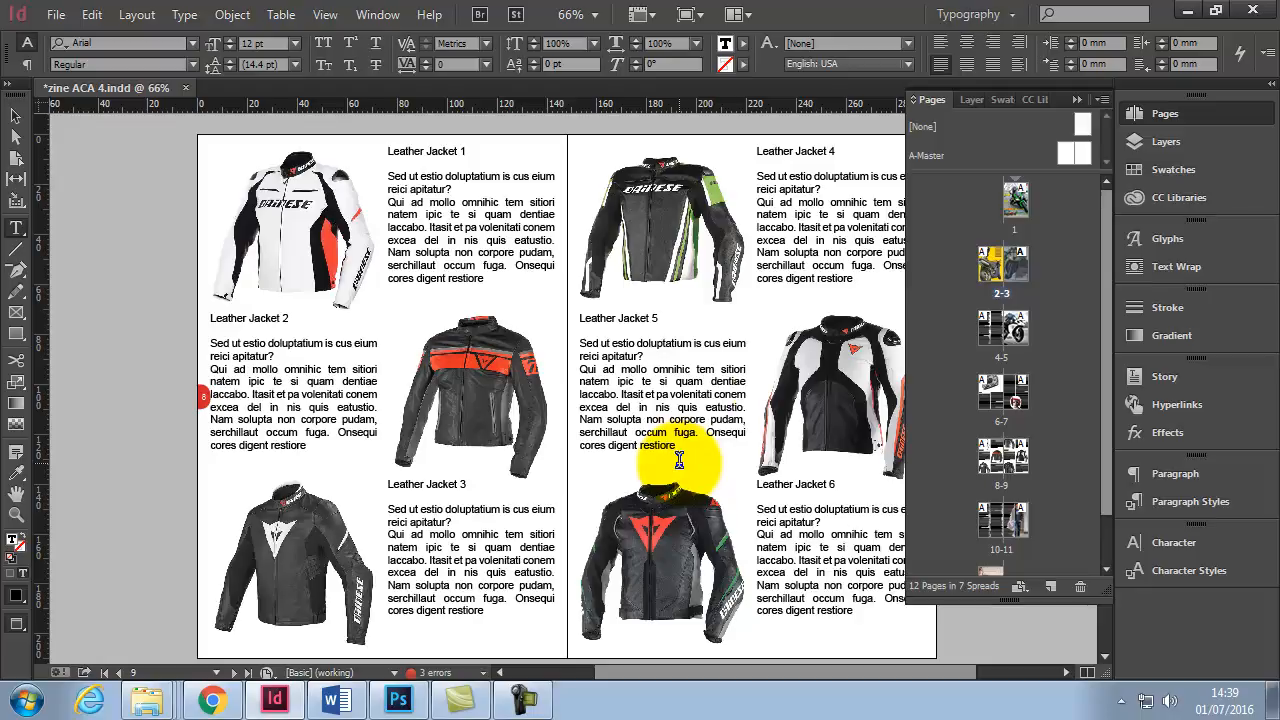
click(1166, 142)
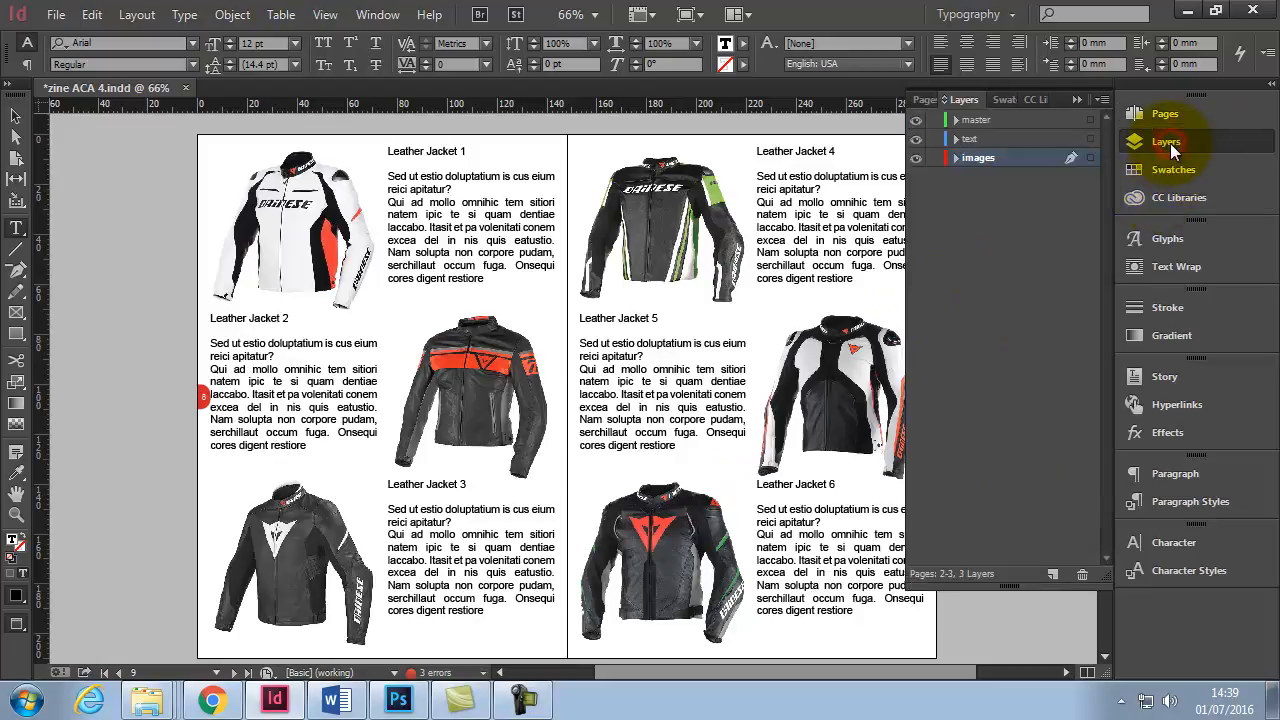
click(1053, 574)
drag(1012, 157, 1017, 188)
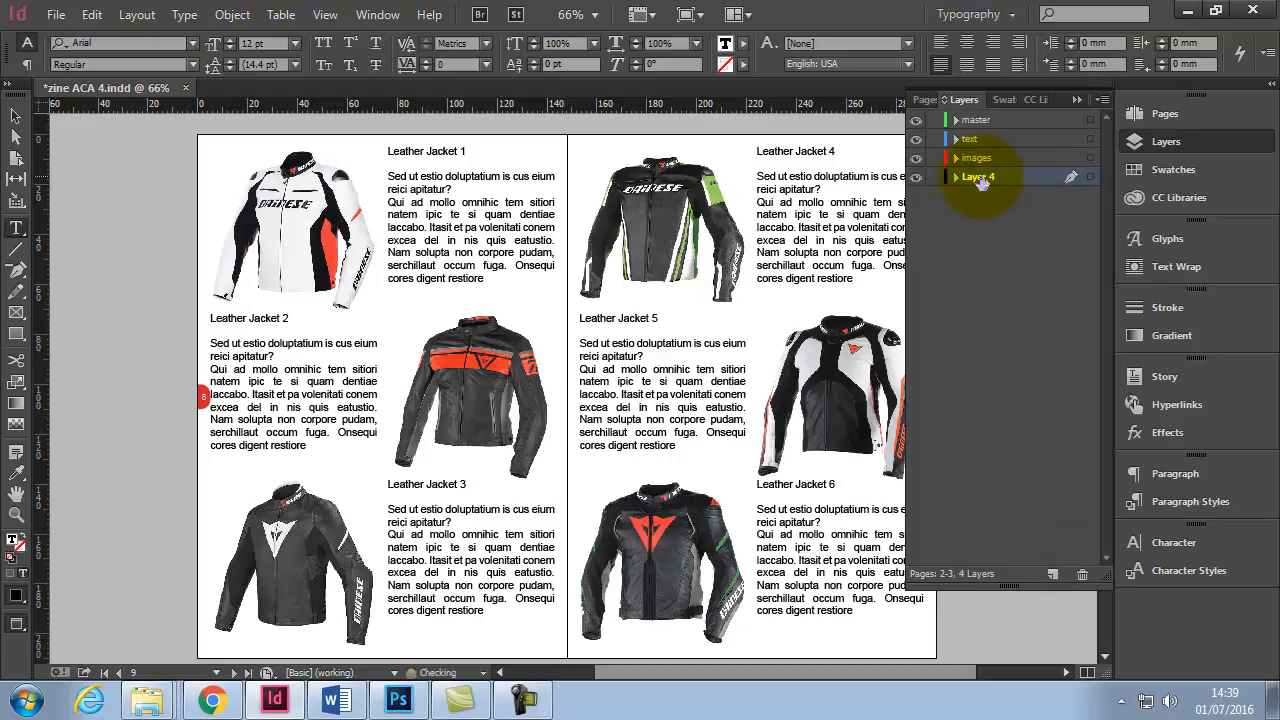
double_click(978, 177)
text(Hide Me)
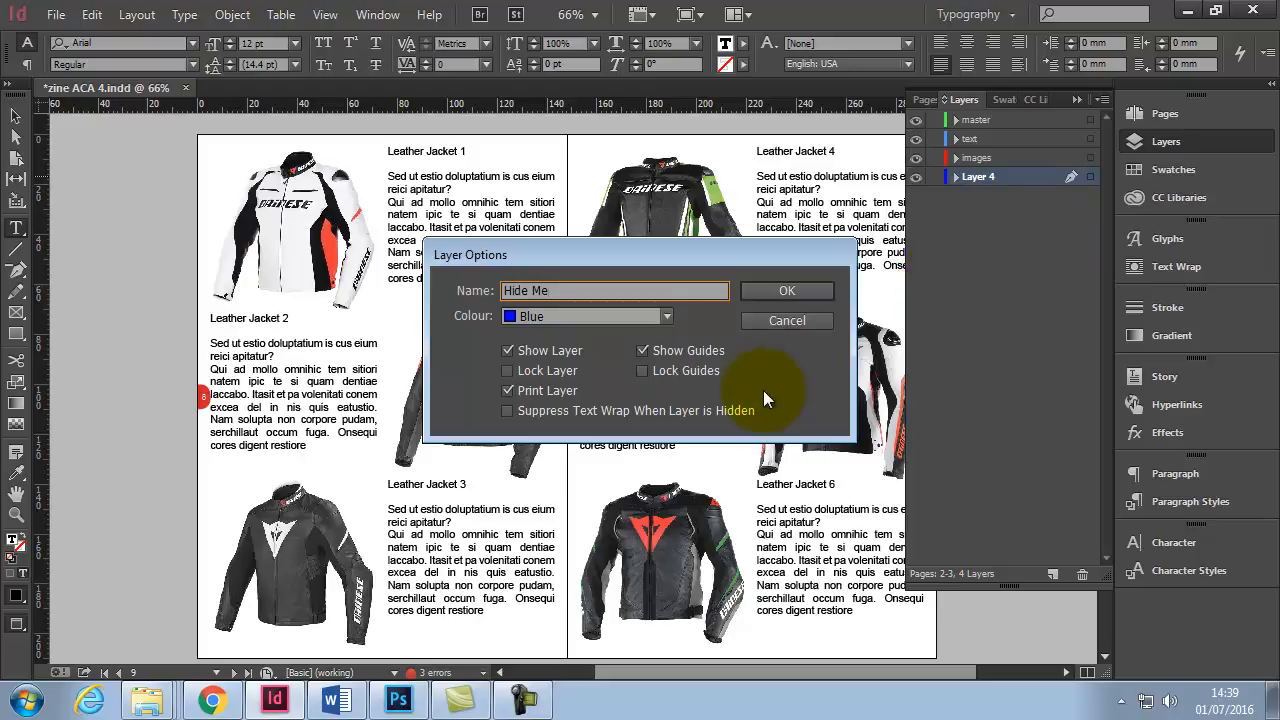
click(787, 290)
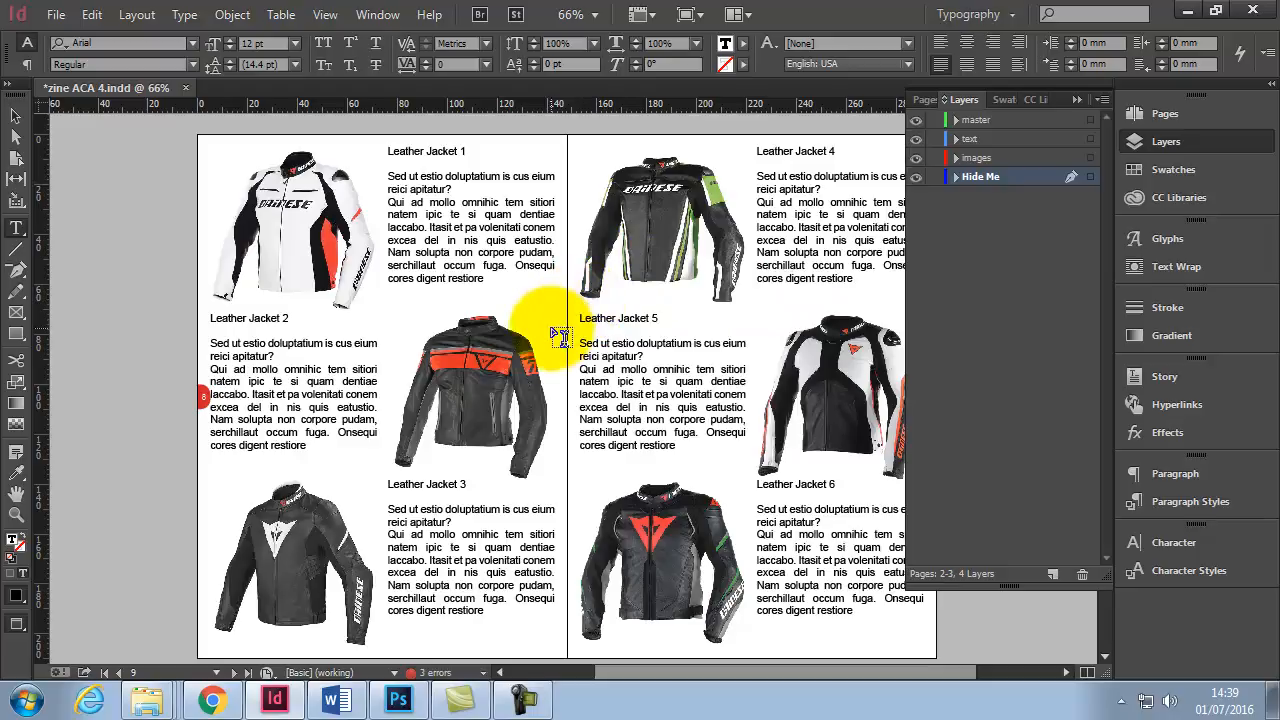
- On the Hide Me layer, draw a small text frame at the spine of pages 8-9, enter "Jackets" and select that text
click(16, 229)
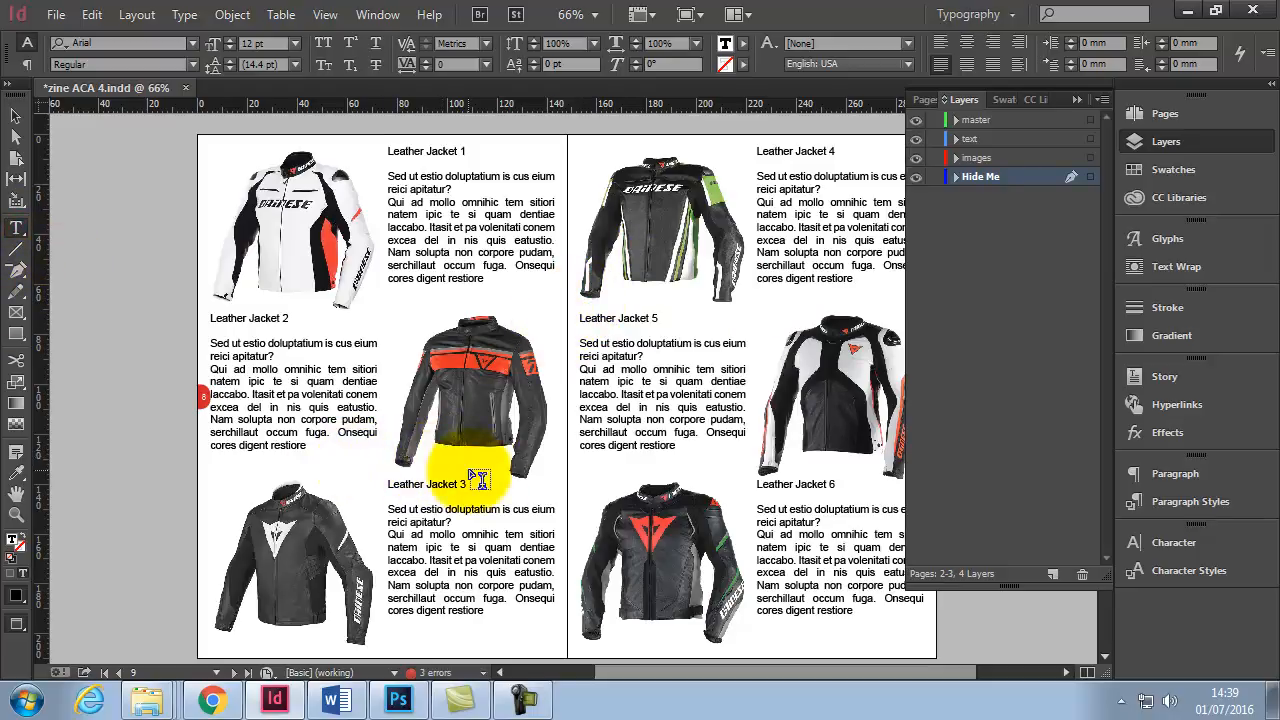
scroll(605, 480, up, 3)
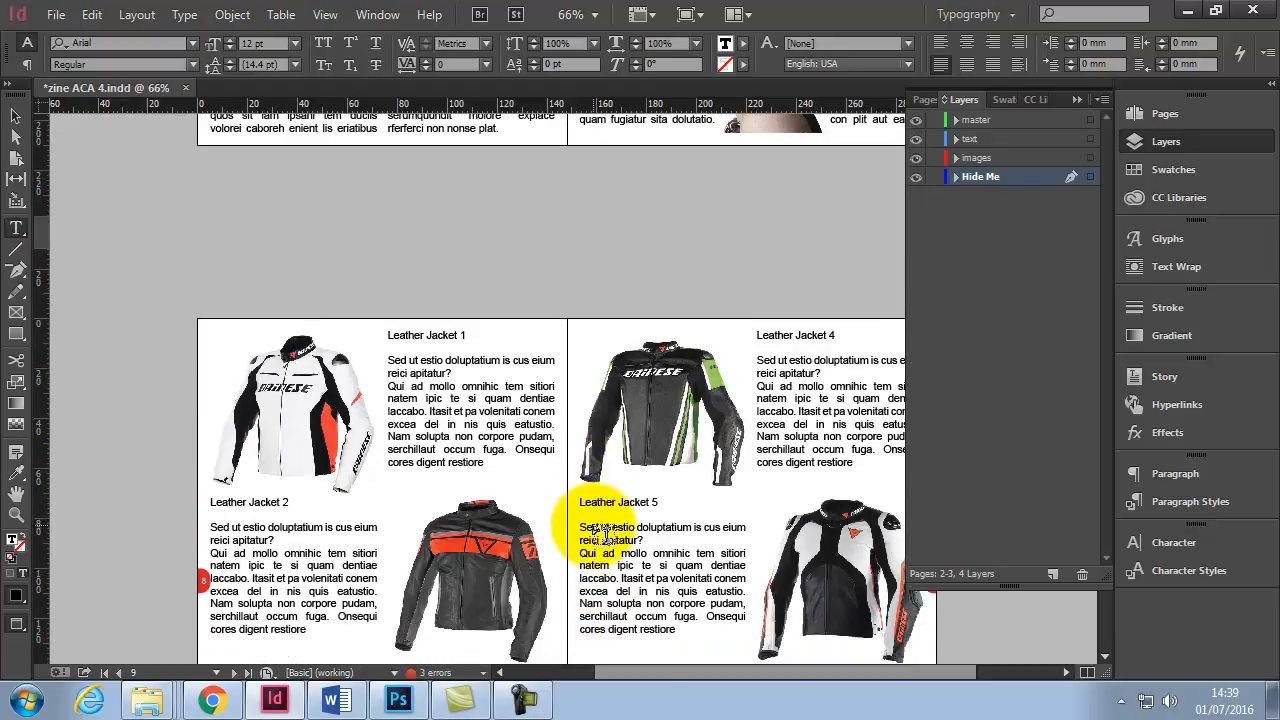
drag(564, 494, 705, 540)
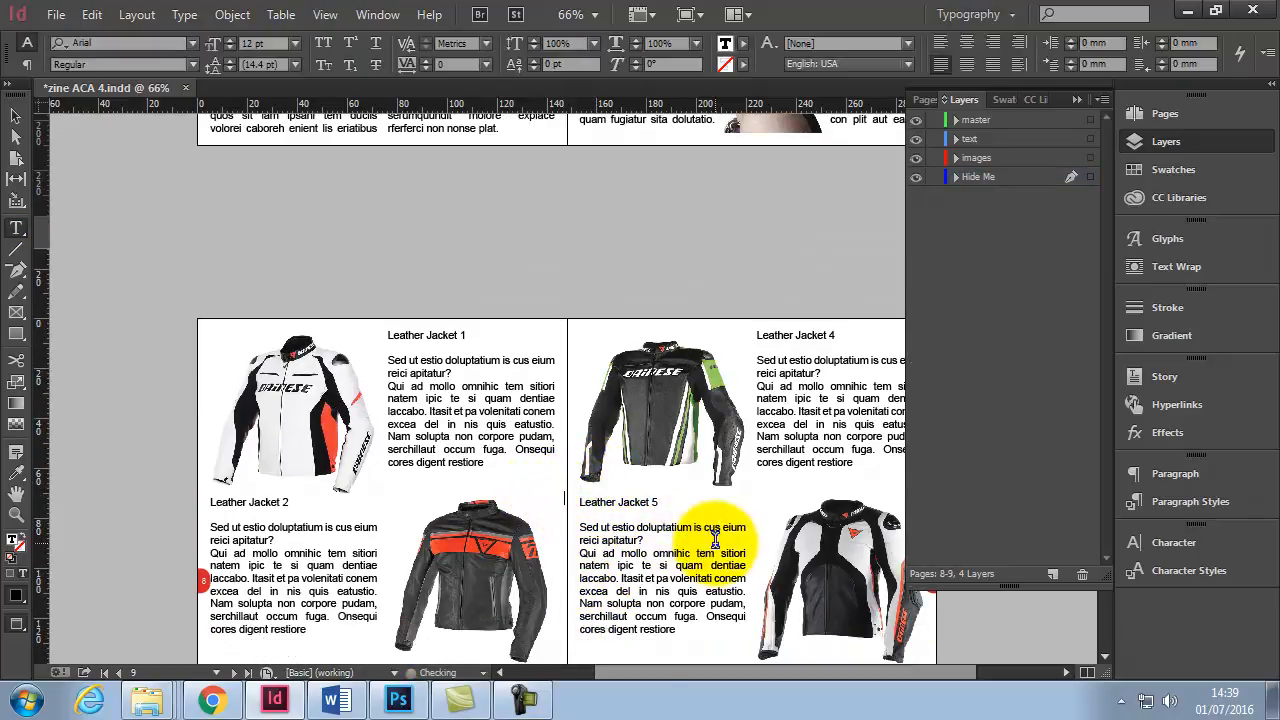
text(Jackets)
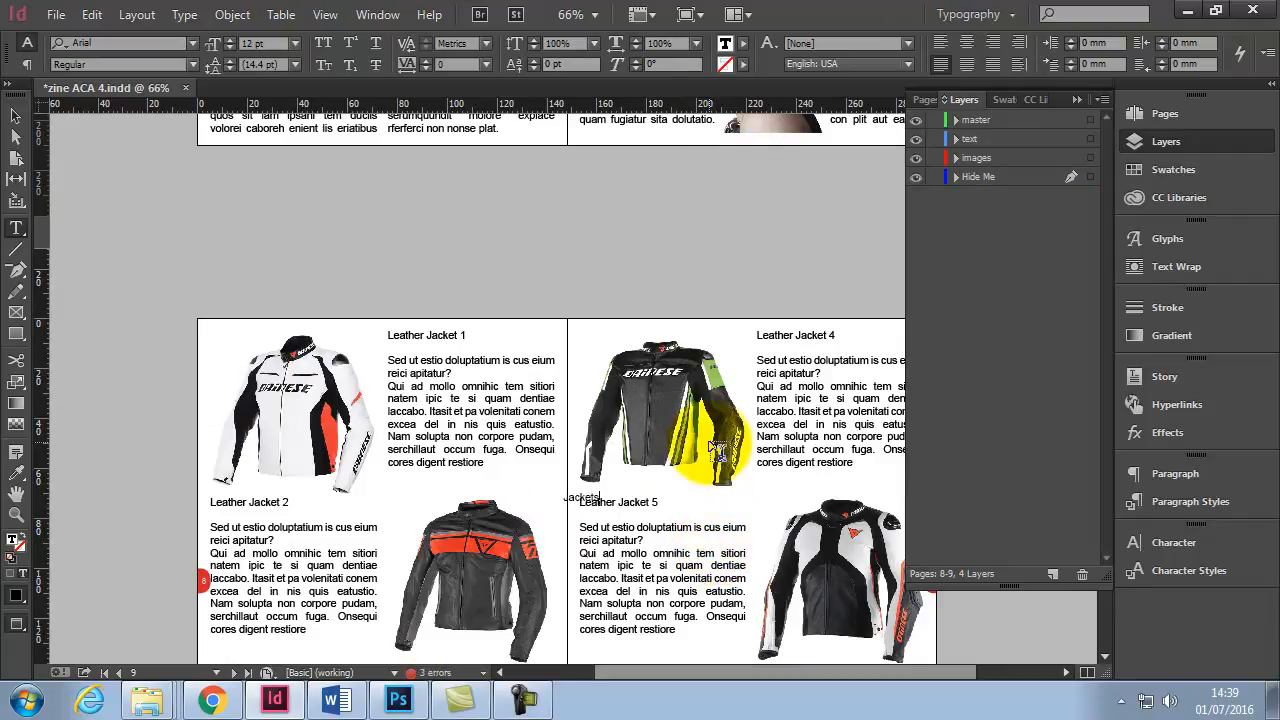
drag(600, 496, 562, 492)
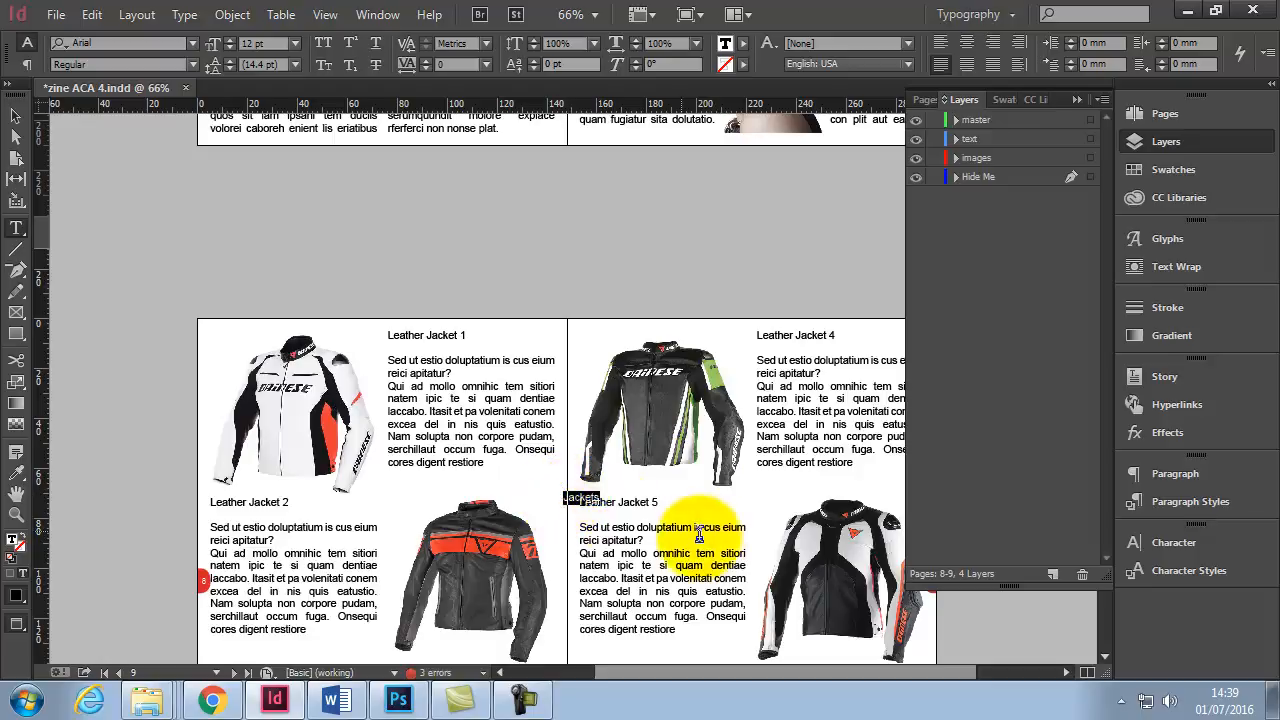
- Apply the TOC paragraph style to the "Jackets" text and move its frame to page 9's upper outer corner, overlapping the page edge
click(1178, 505)
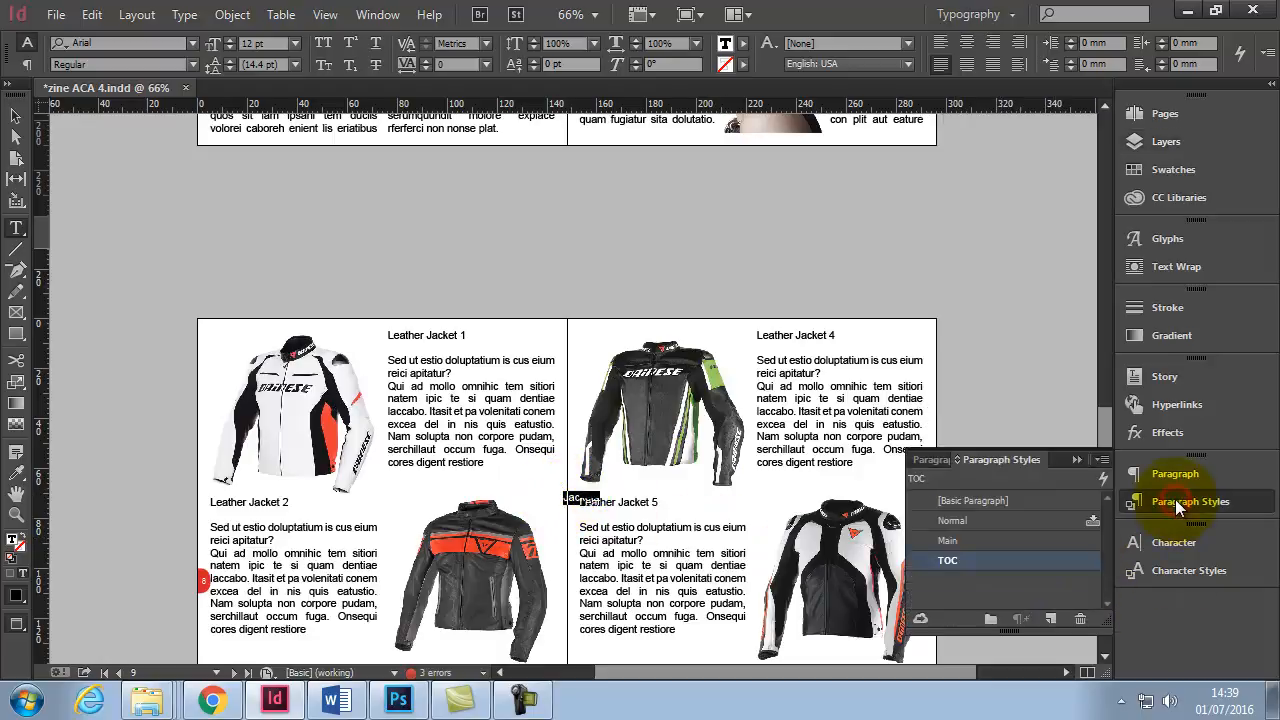
click(950, 560)
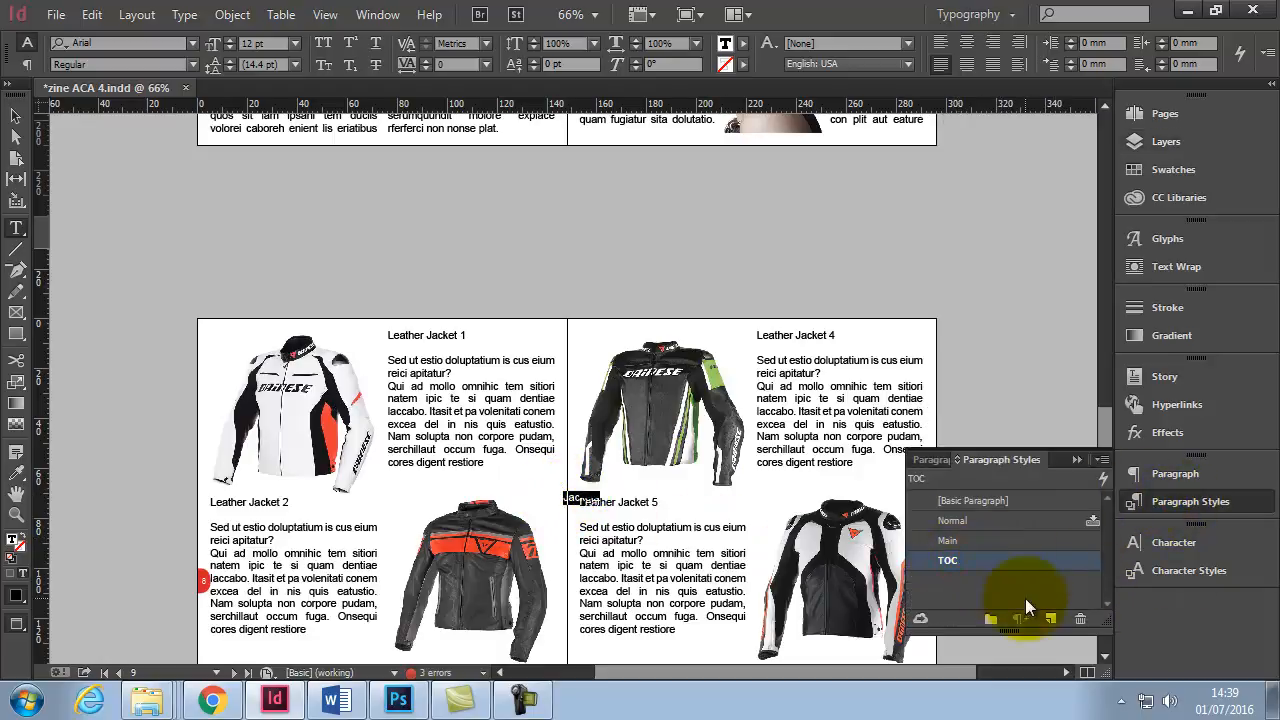
click(16, 117)
drag(573, 497, 897, 334)
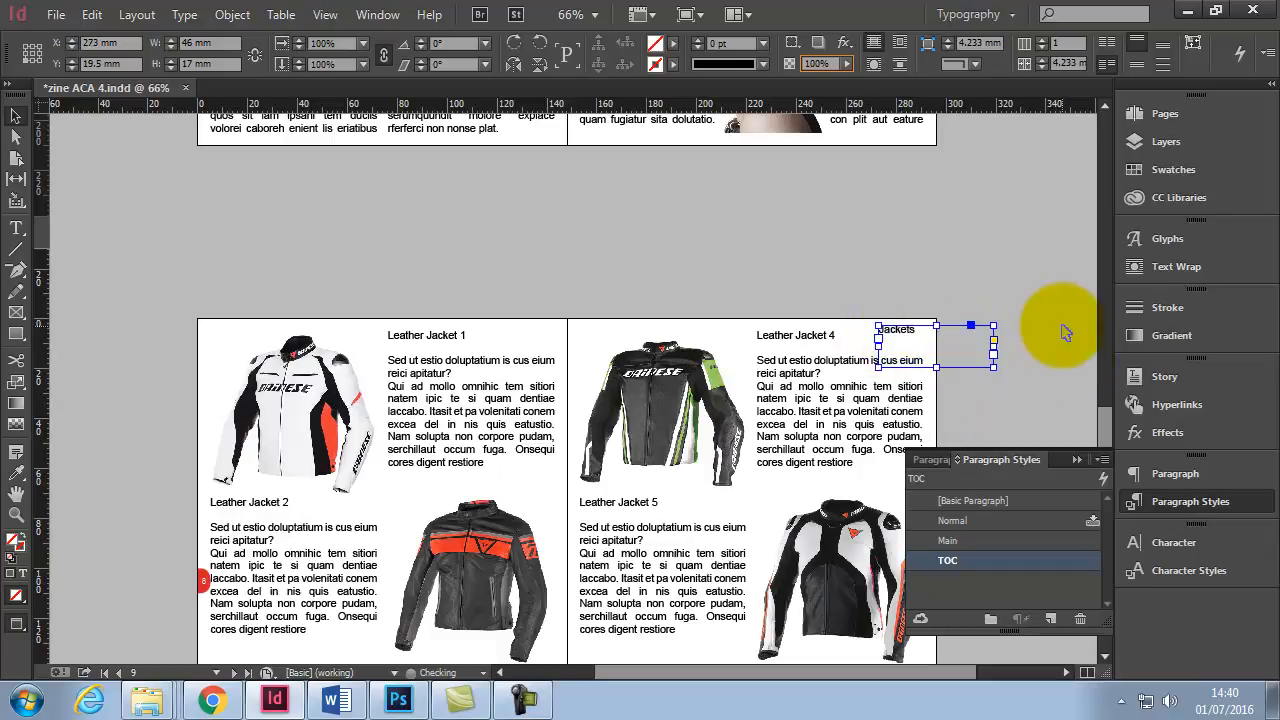
click(1064, 332)
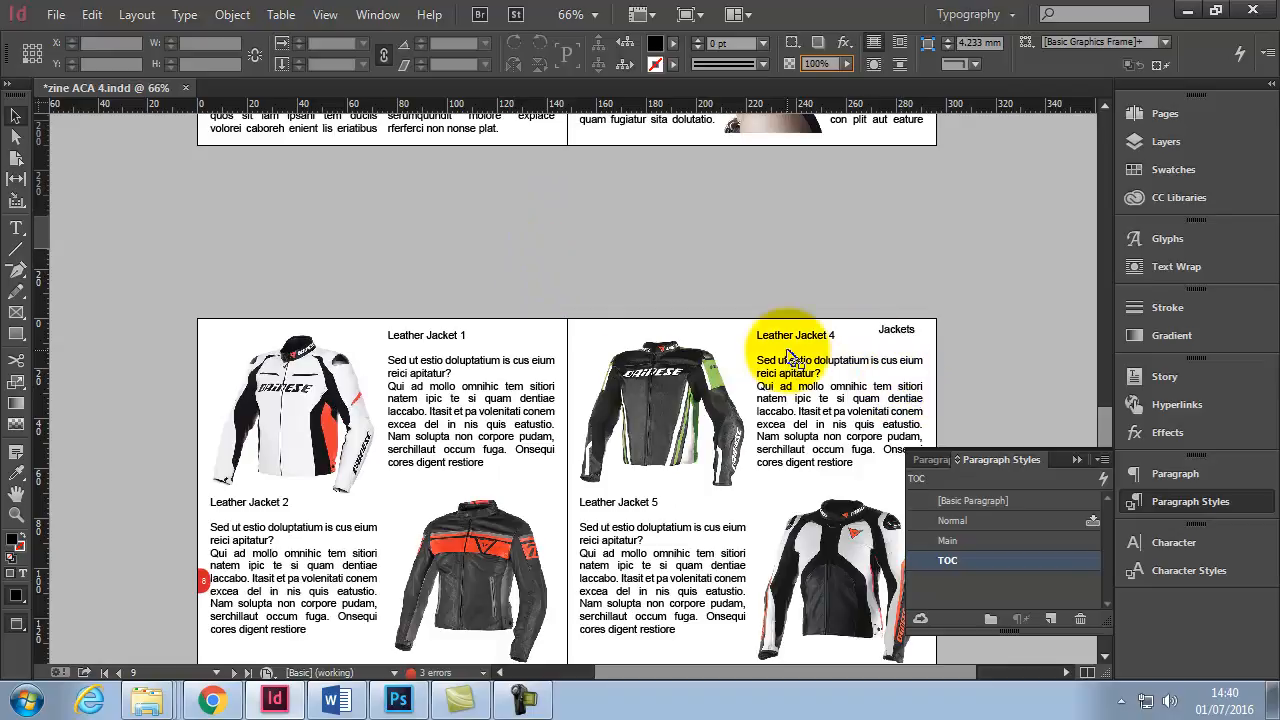
- Update the table of contents in the Contents frame on page 3, excluding items in overset text
scroll(788, 357, up, 15)
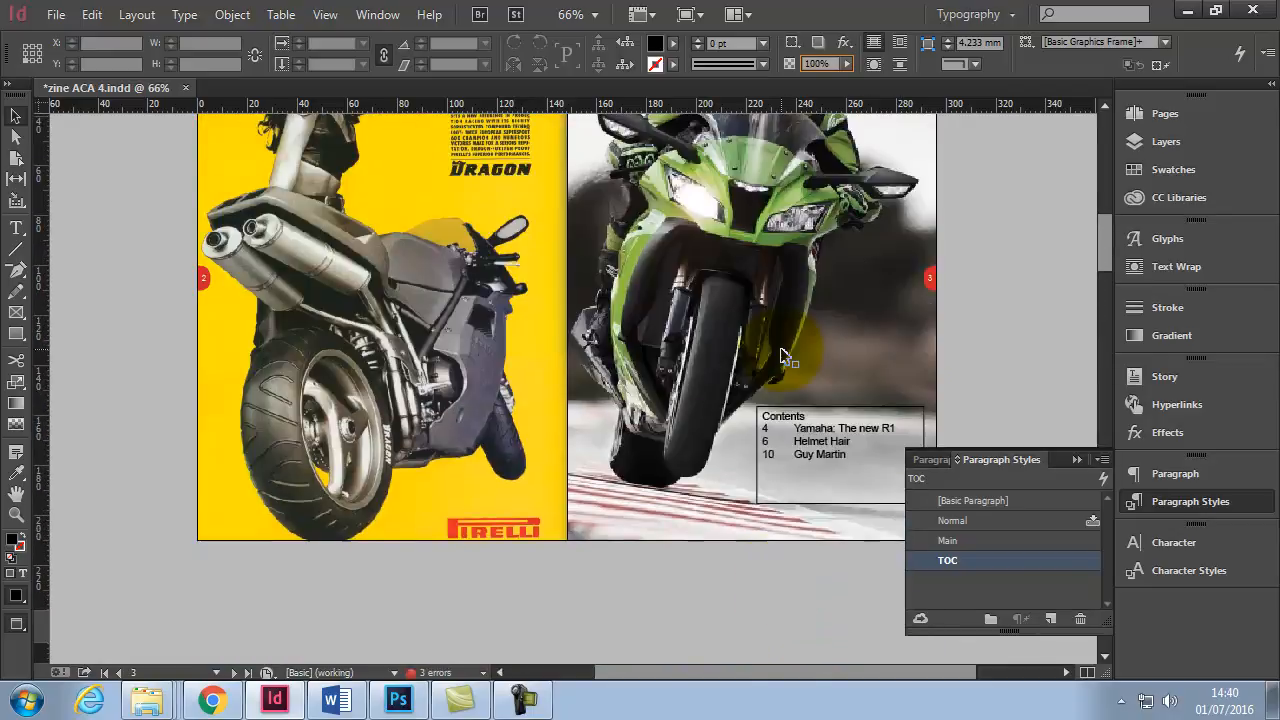
scroll(788, 357, down, 1)
click(782, 384)
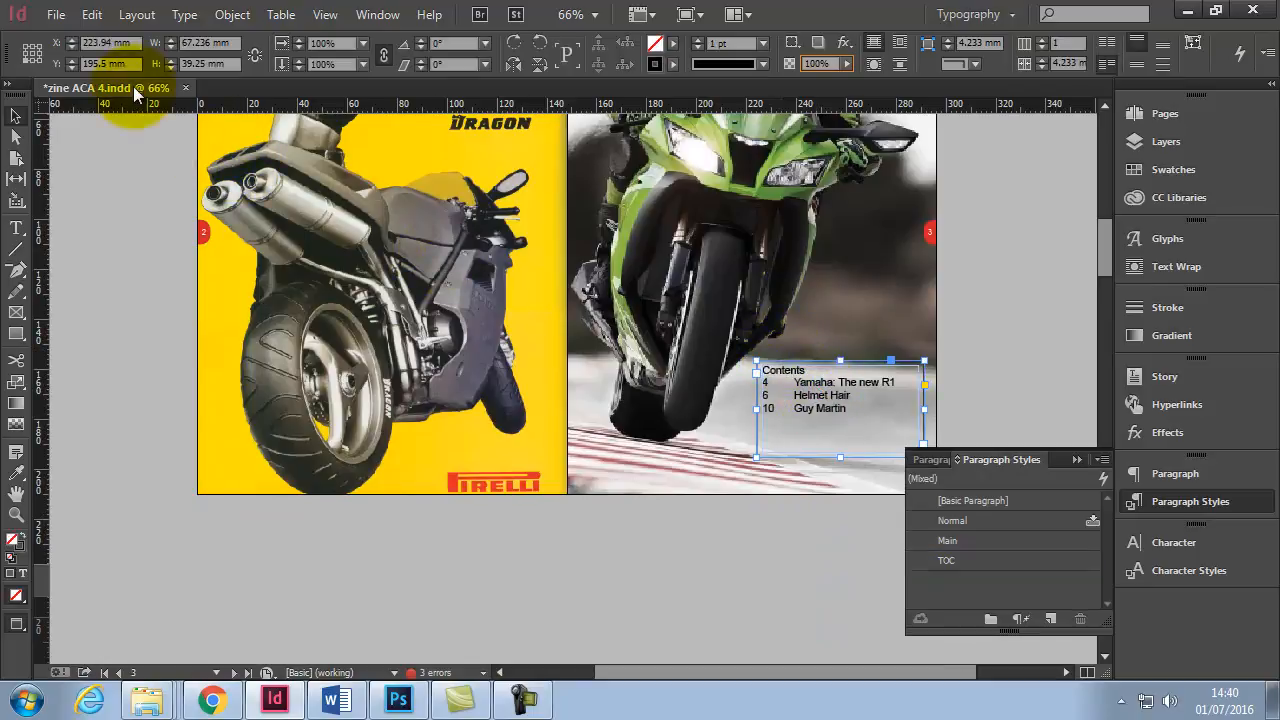
click(95, 16)
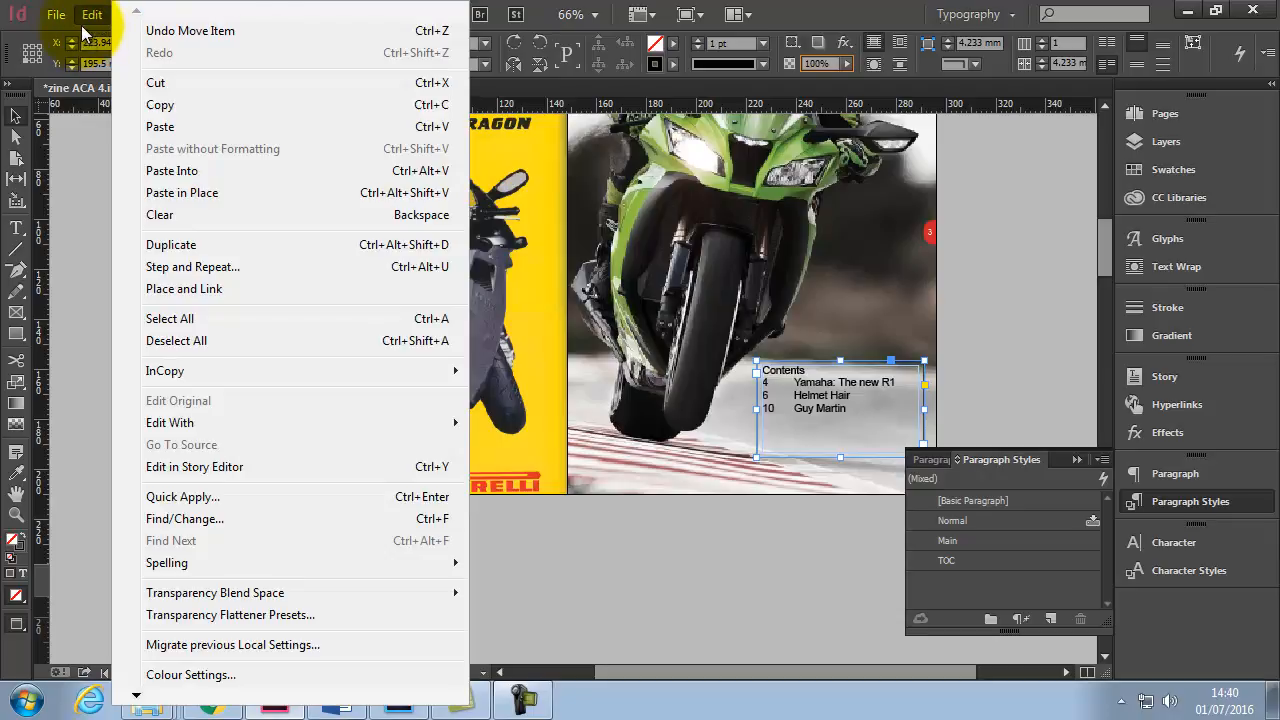
click(92, 15)
click(138, 15)
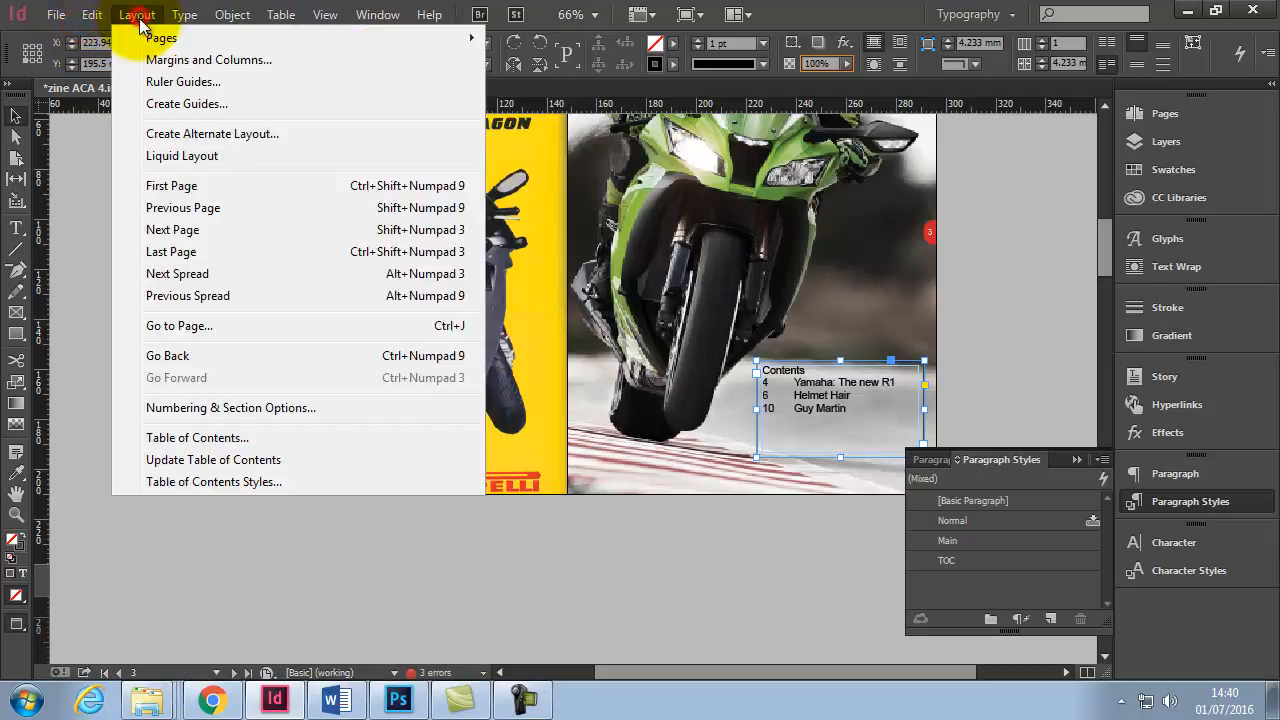
click(240, 458)
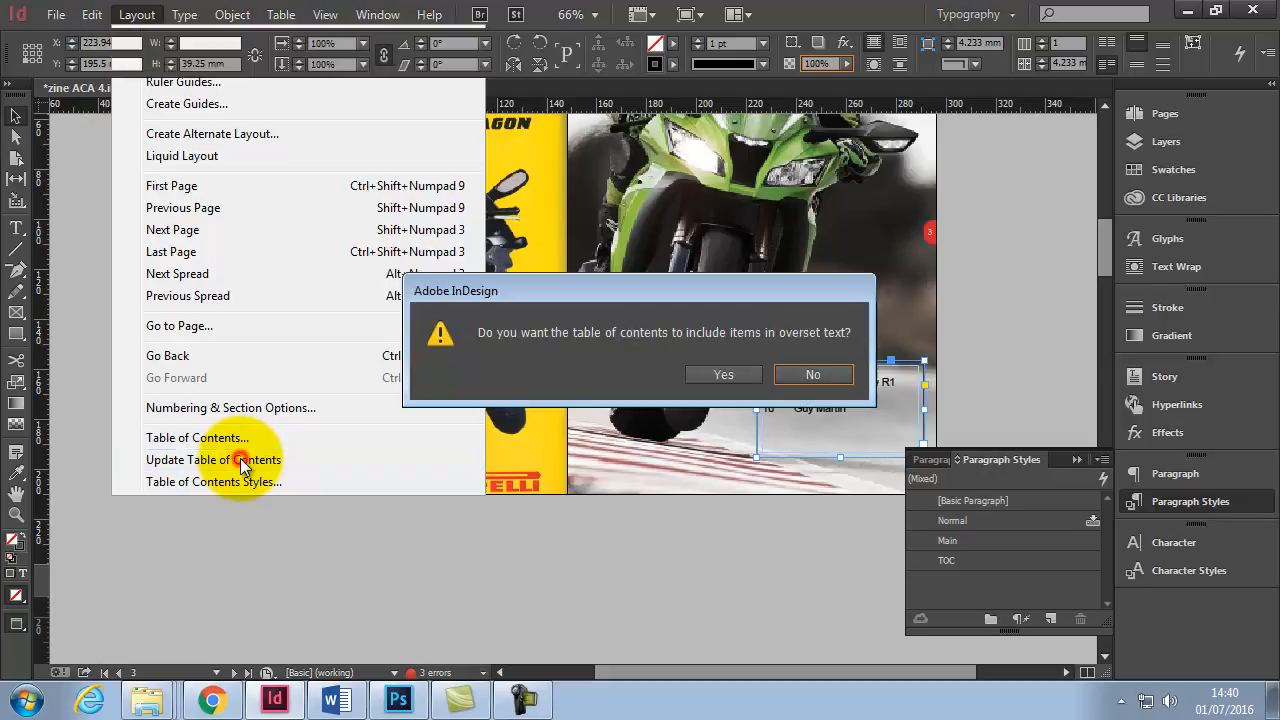
click(787, 375)
click(798, 384)
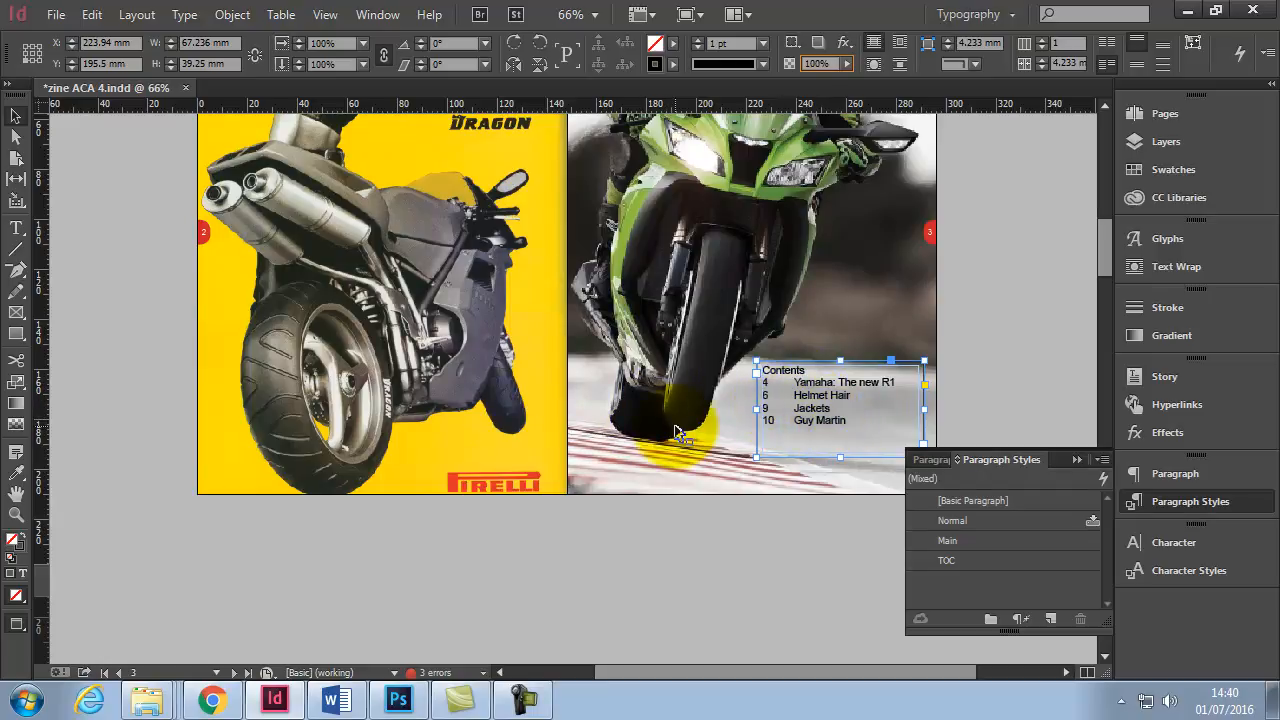
- Look over the cover and the pages 2-3 spread, examining the updated contents list and its placement on page 3
scroll(676, 432, up, 4)
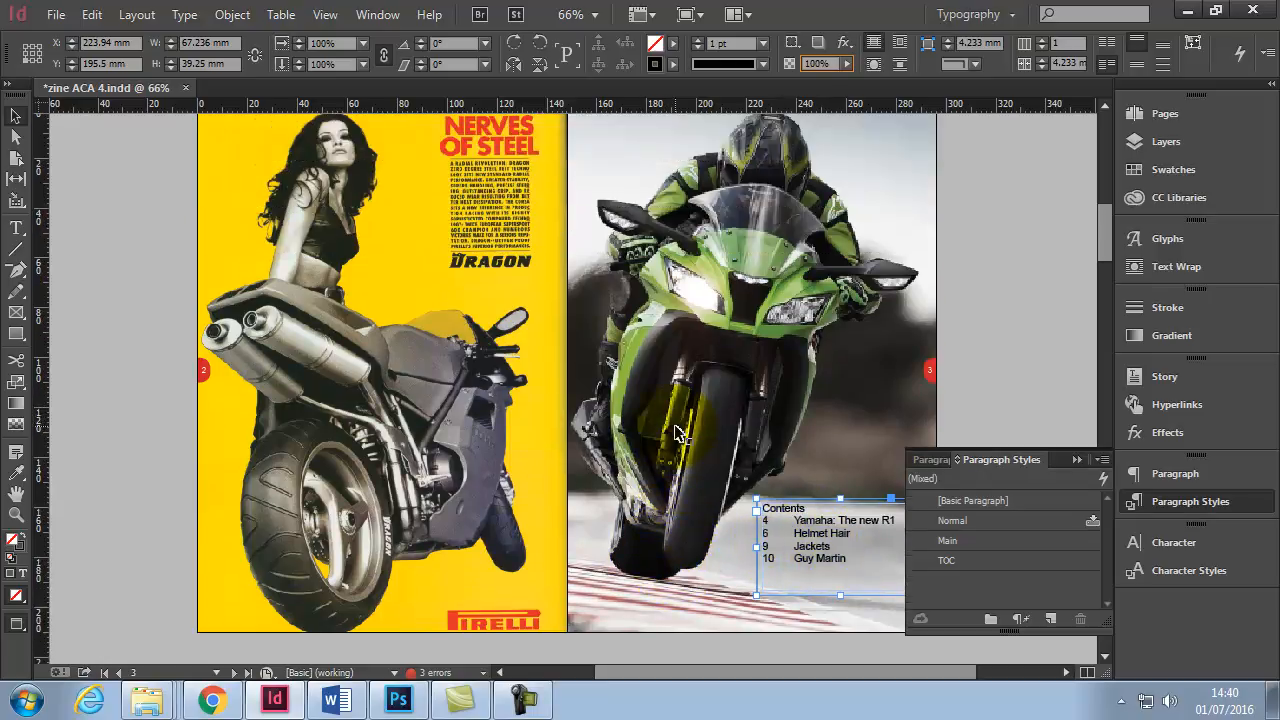
scroll(680, 434, down, 1)
scroll(676, 432, up, 12)
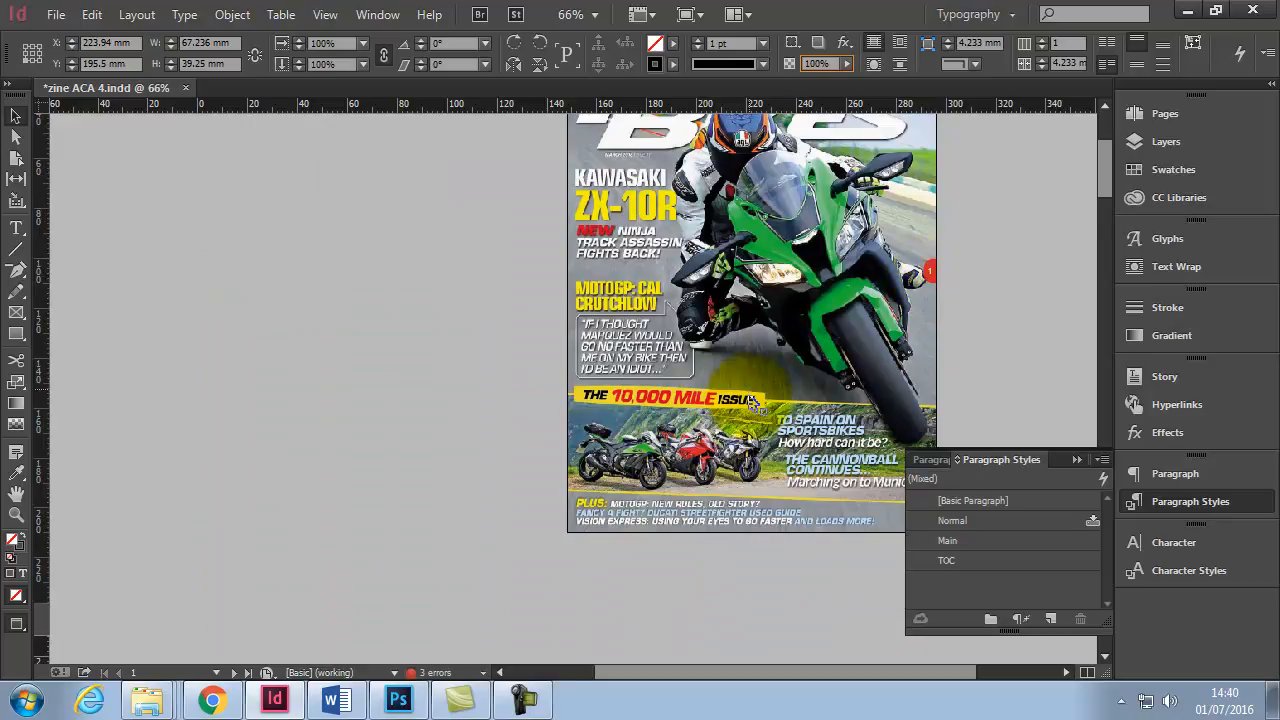
scroll(745, 400, down, 10)
scroll(296, 558, down, 6)
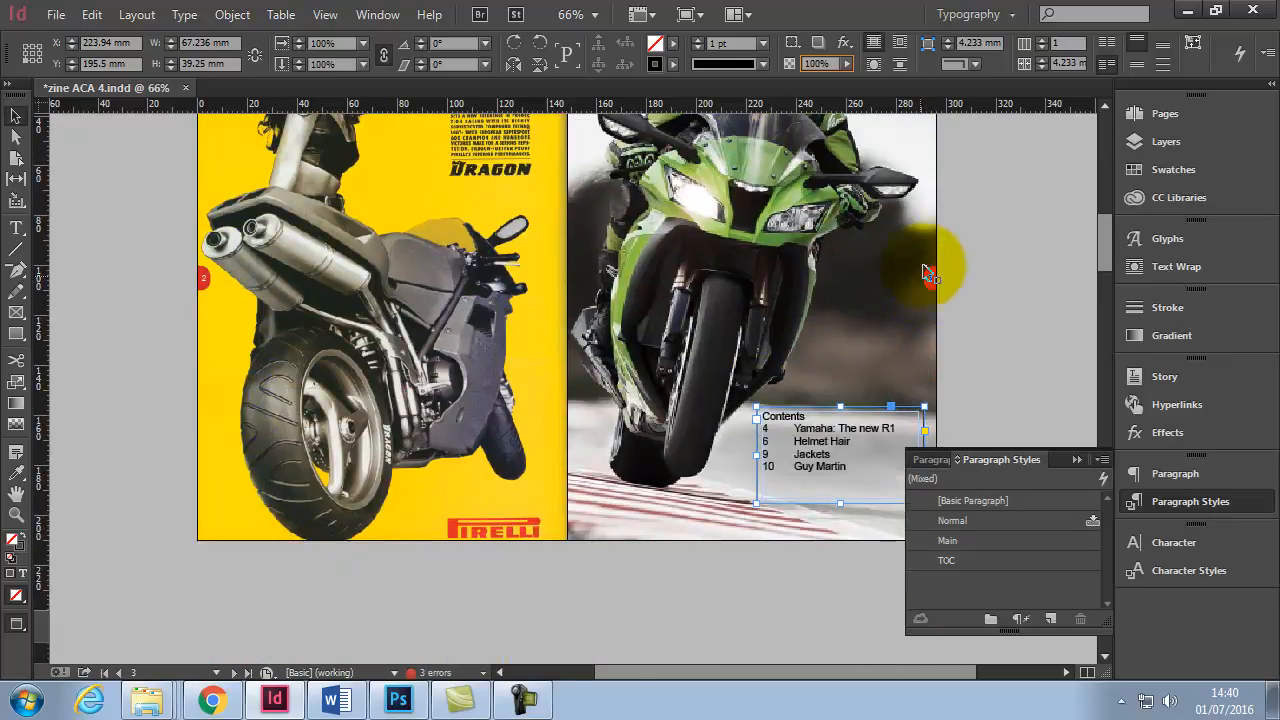
scroll(866, 341, down, 4)
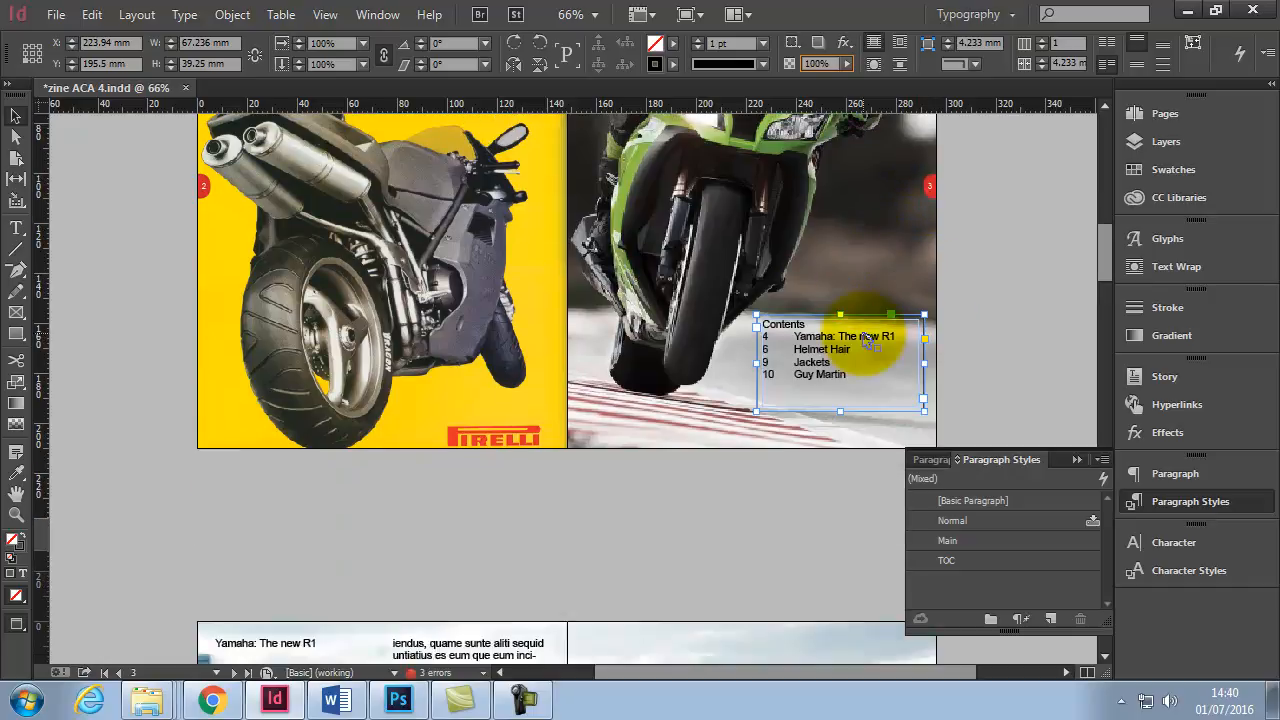
scroll(840, 350, up, 15)
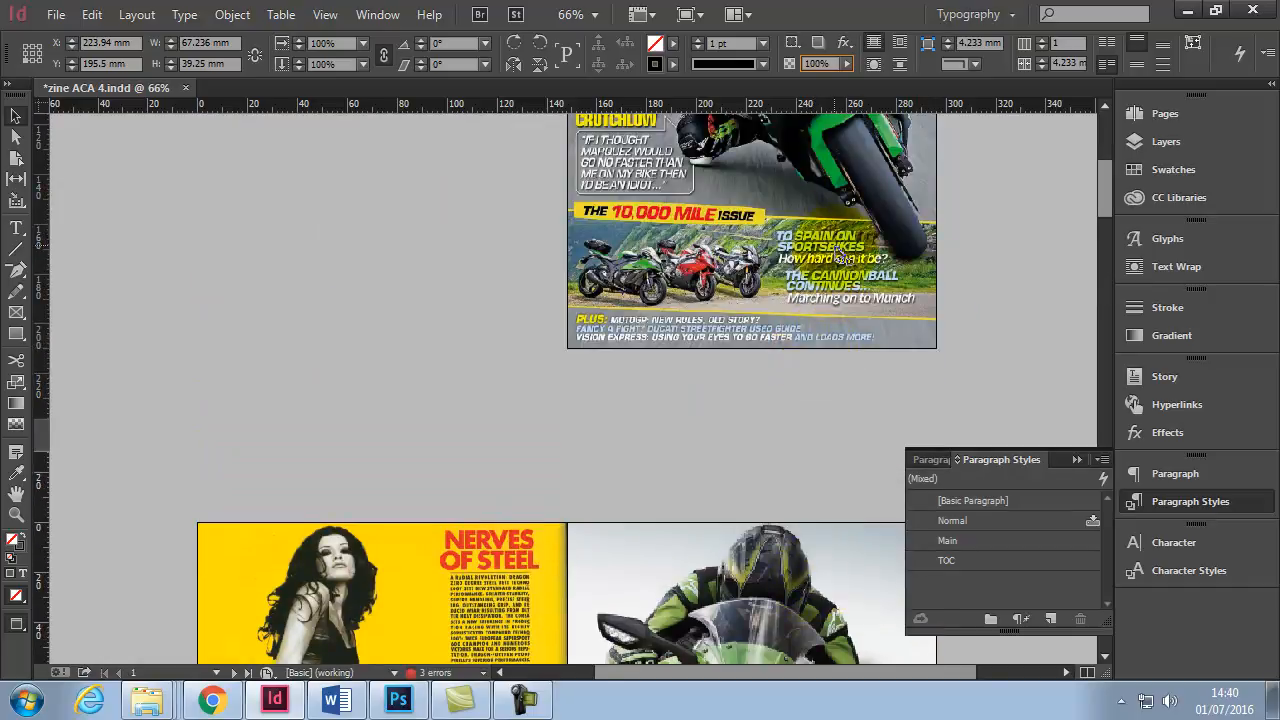
scroll(820, 350, up, 5)
scroll(893, 311, down, 11)
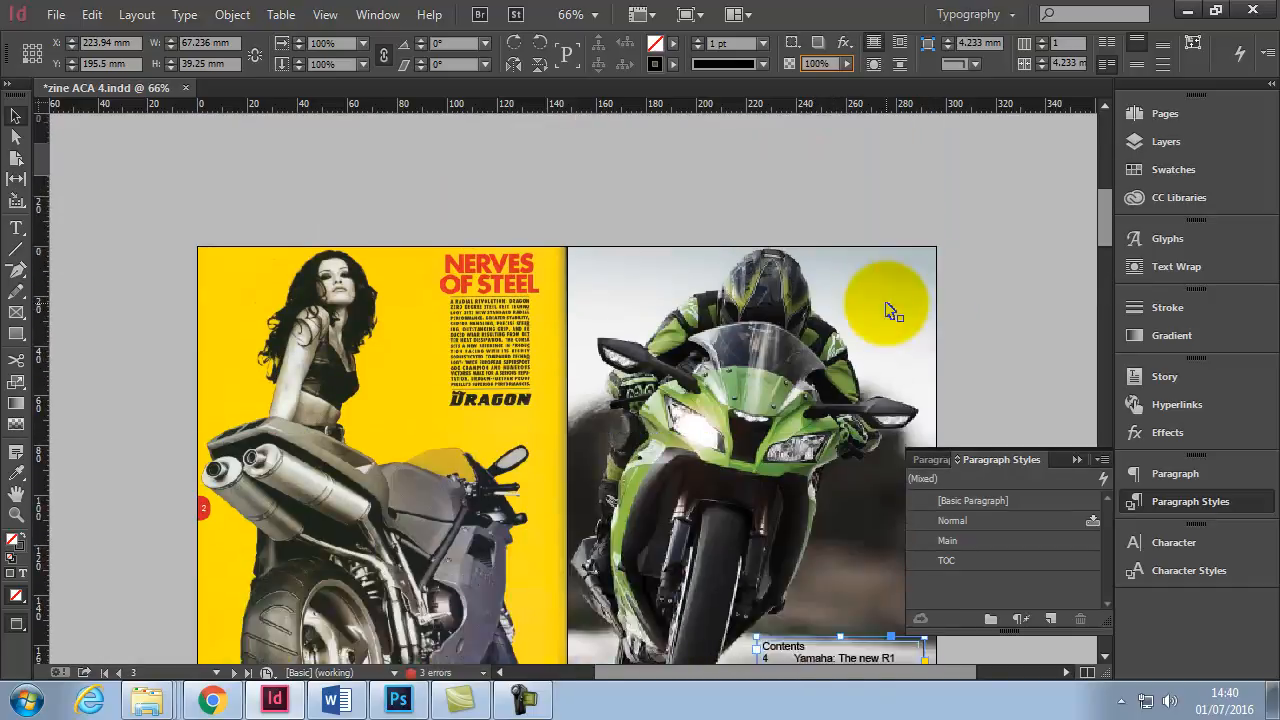